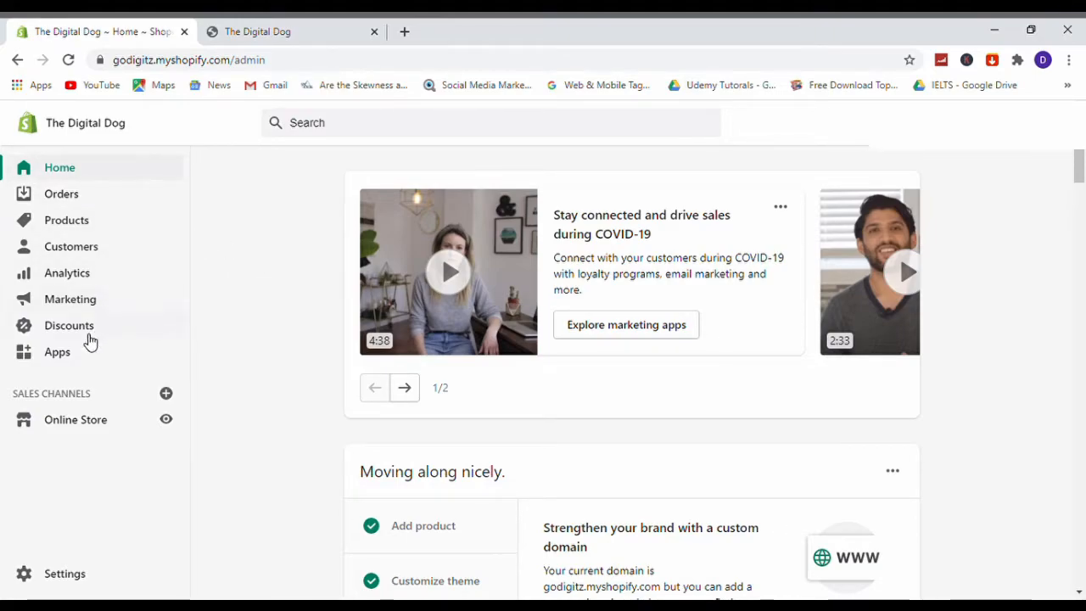
Open the store's discounts and start creating a new discount code
click(94, 331)
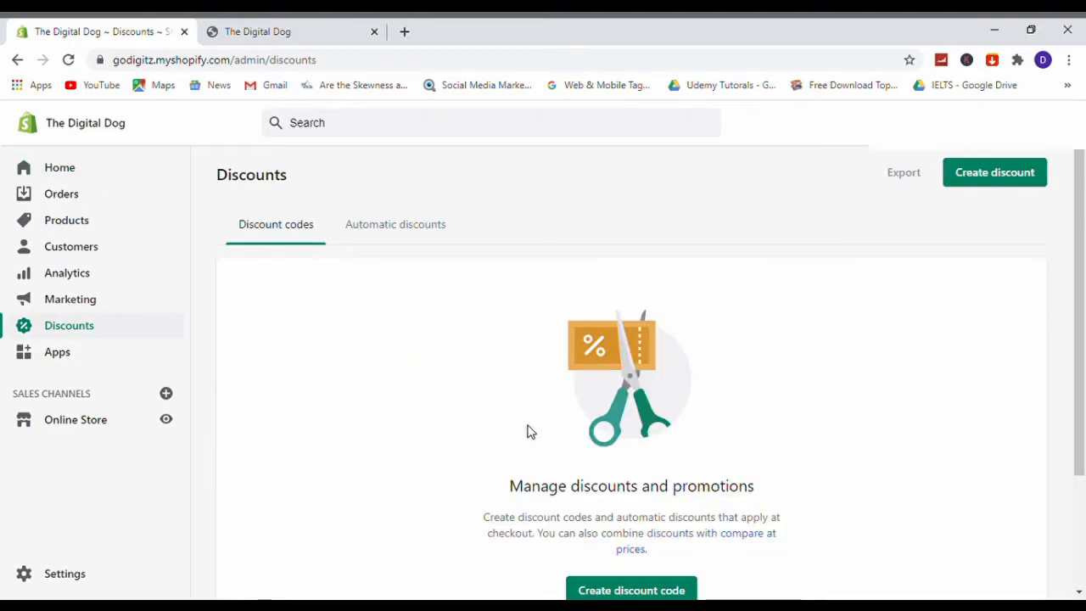
scroll(652, 441, down, 2)
scroll(533, 414, up, 2)
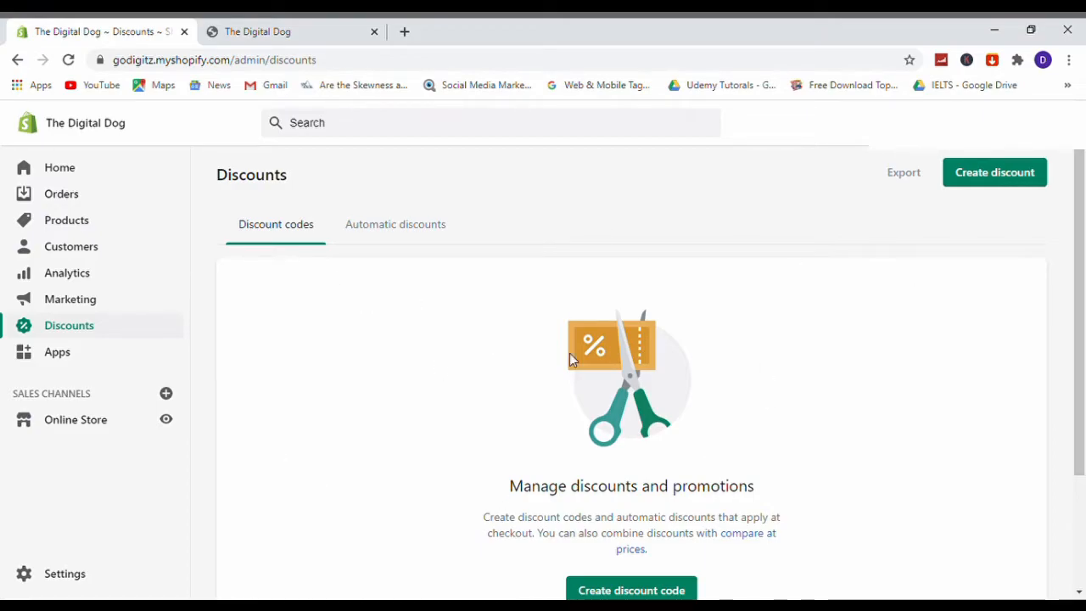
scroll(661, 301, down, 1)
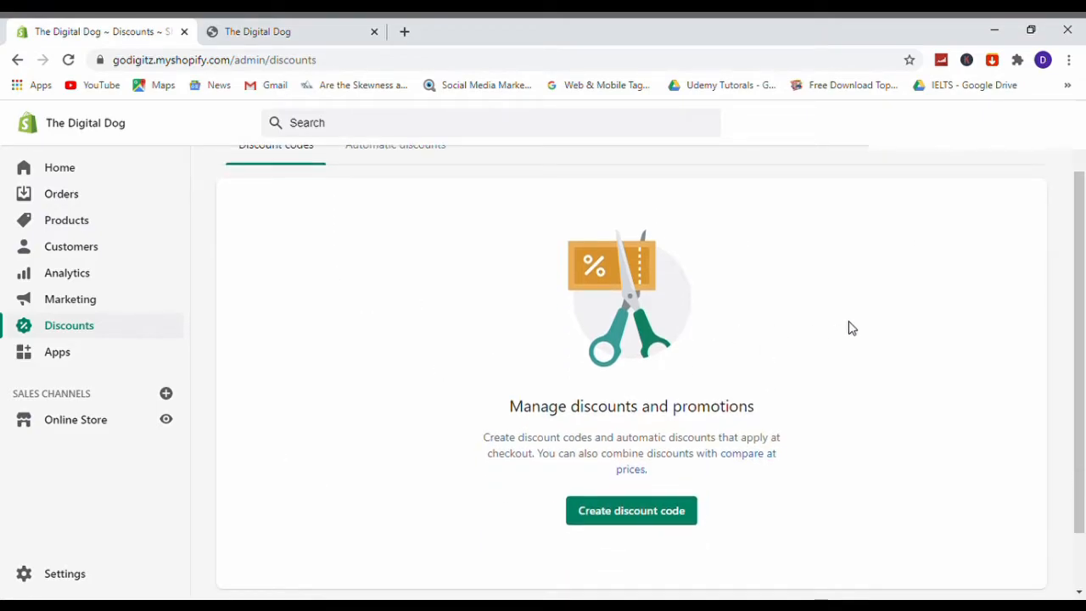
scroll(484, 311, up, 1)
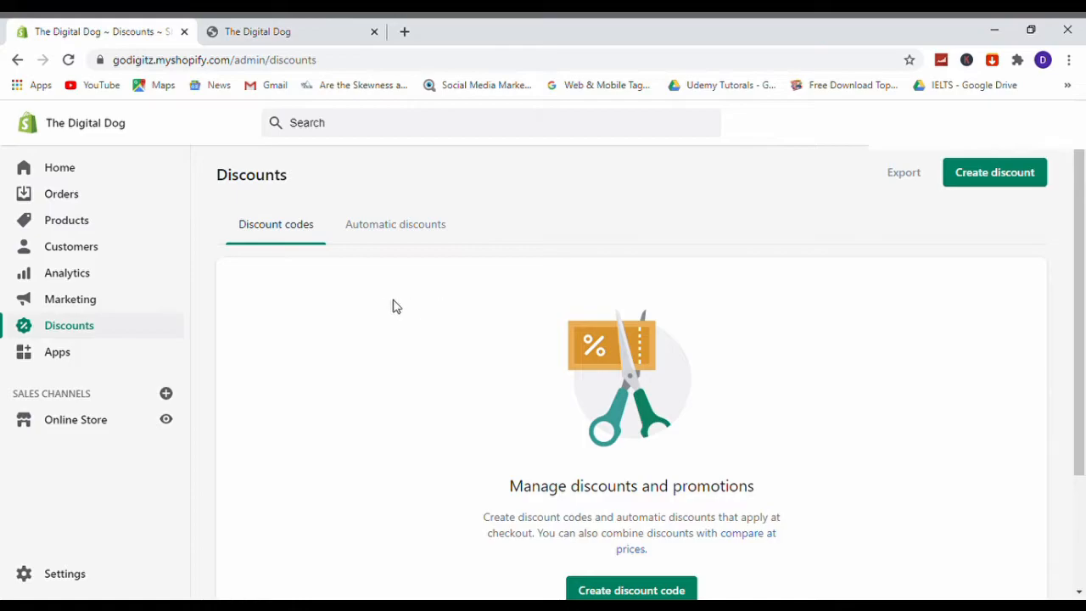
click(379, 227)
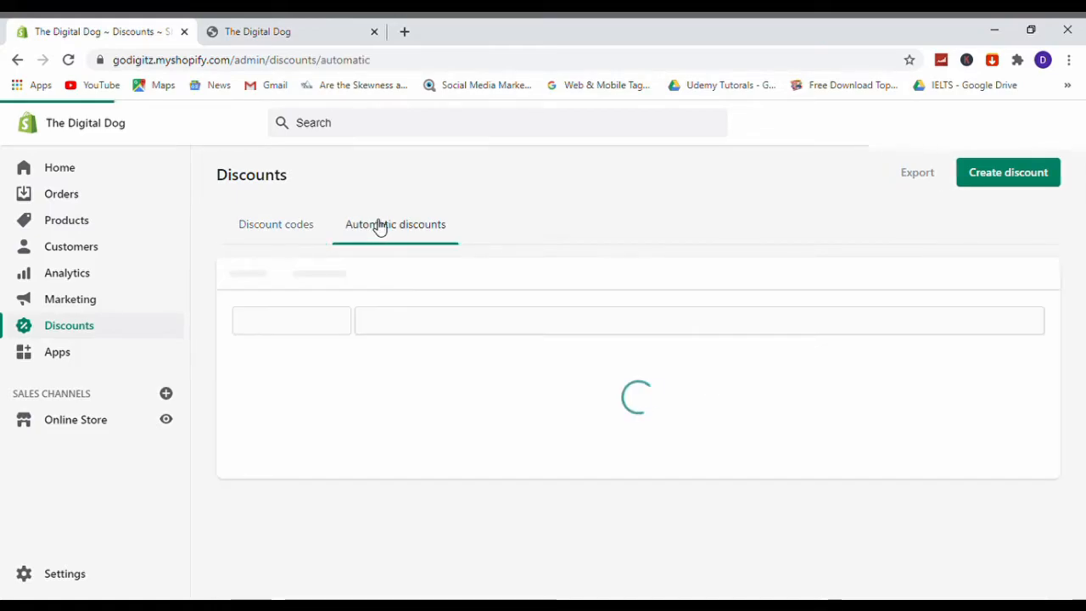
click(309, 229)
scroll(560, 322, down, 2)
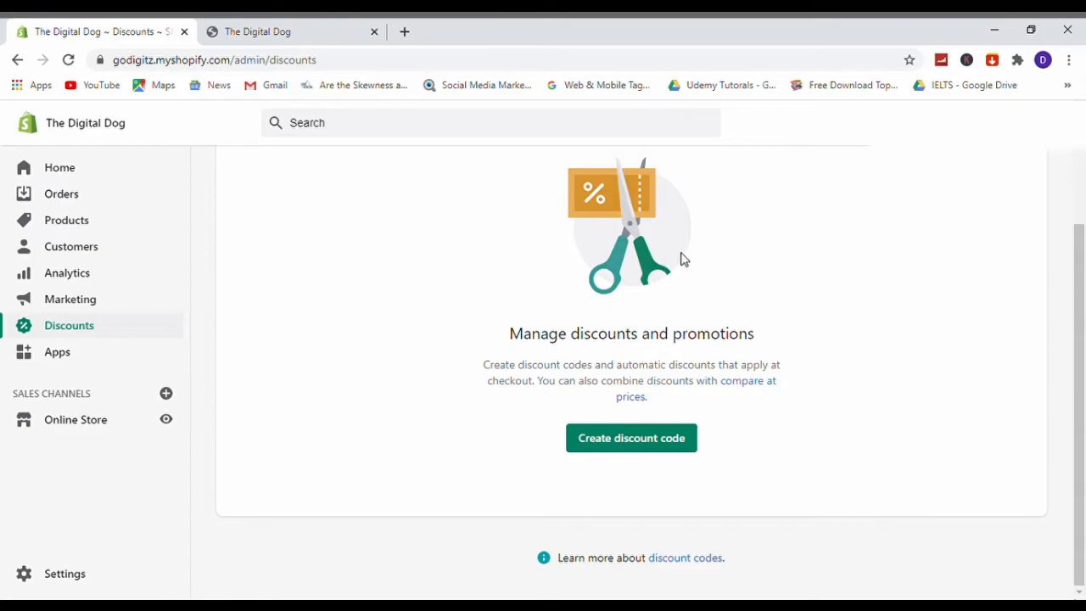
scroll(448, 323, up, 1)
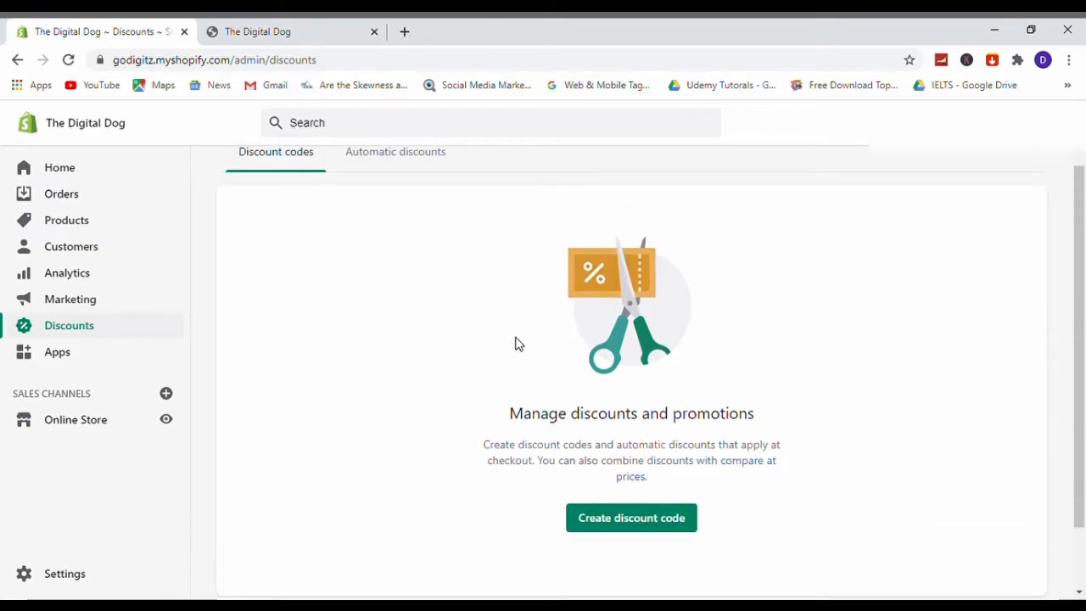
scroll(657, 420, down, 1)
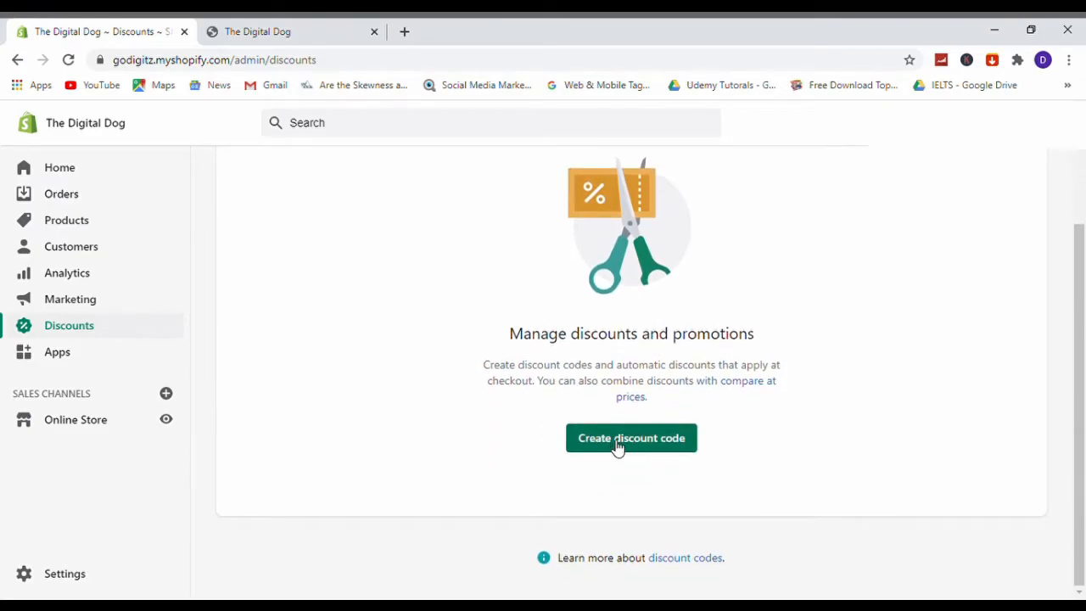
click(619, 447)
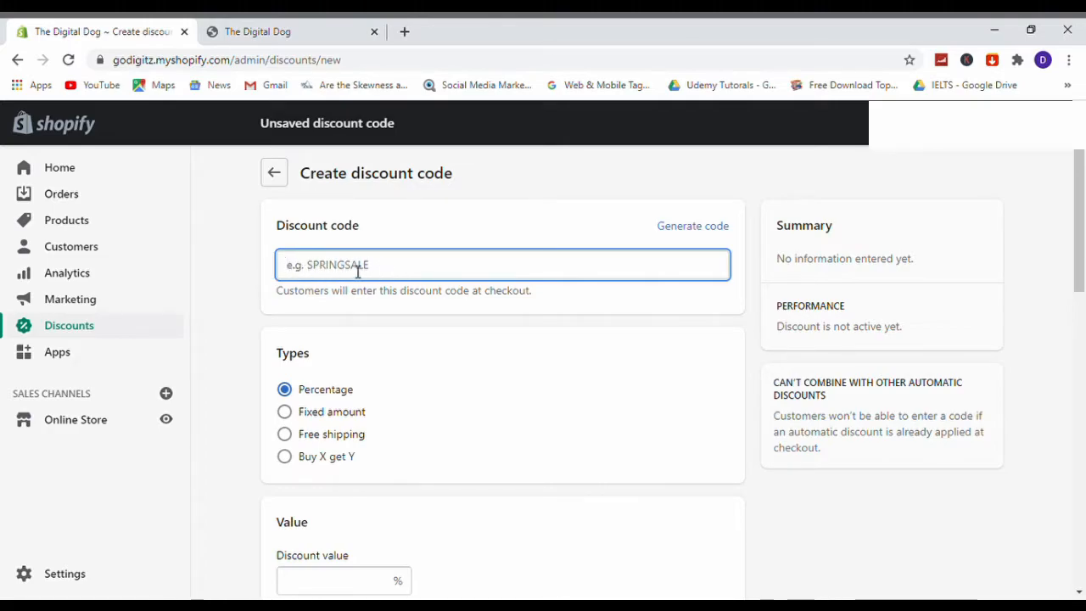
Try generating a random discount code, and clear it from the code field
click(694, 229)
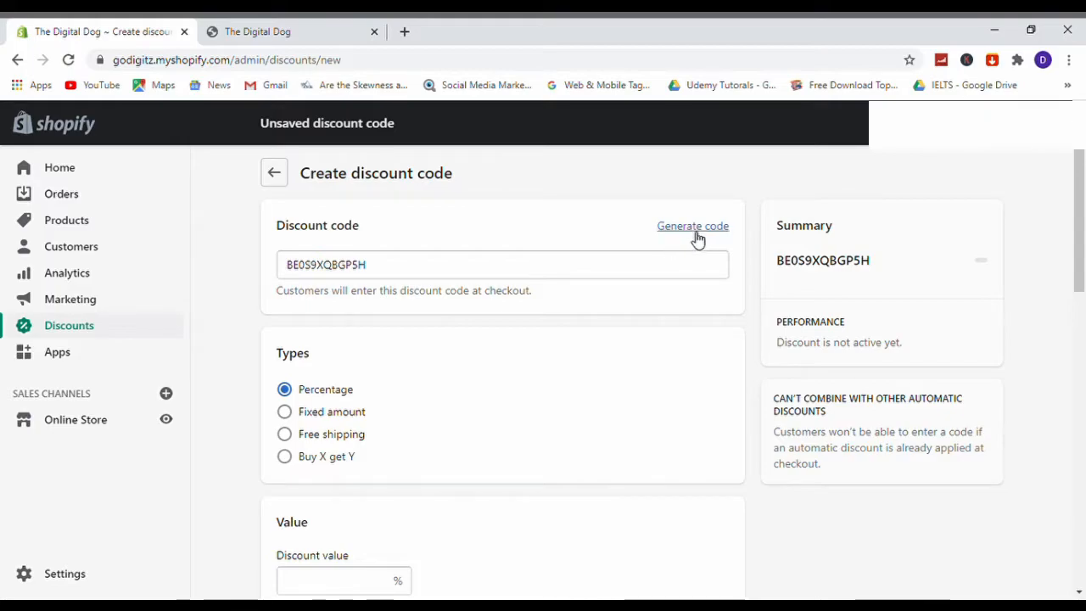
drag(402, 269, 239, 273)
key(BackSpace)
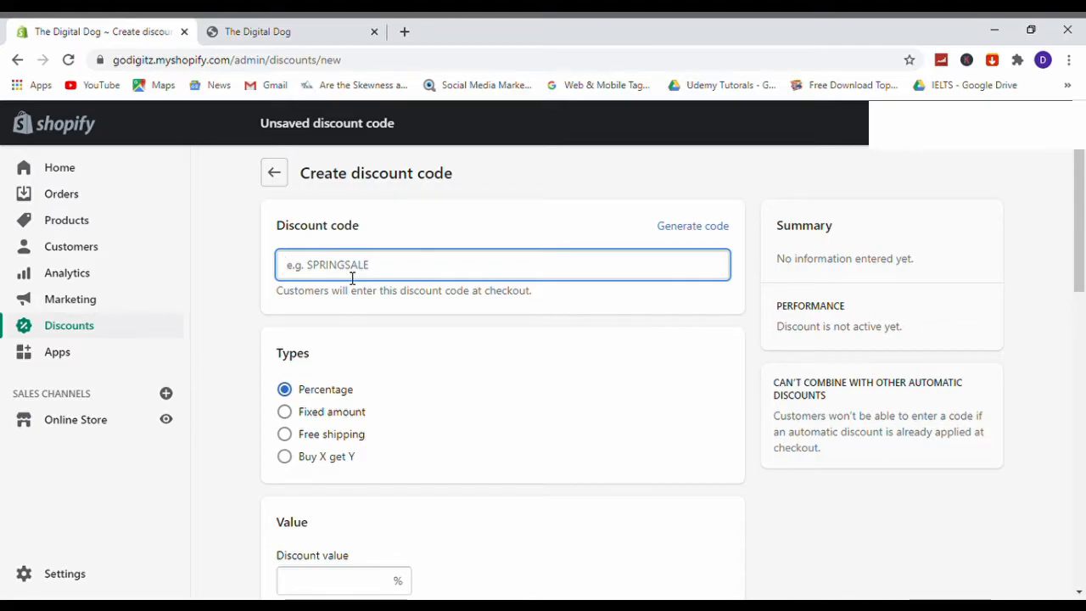
Enter DECEMBER10 as the discount code
text(DECEM)
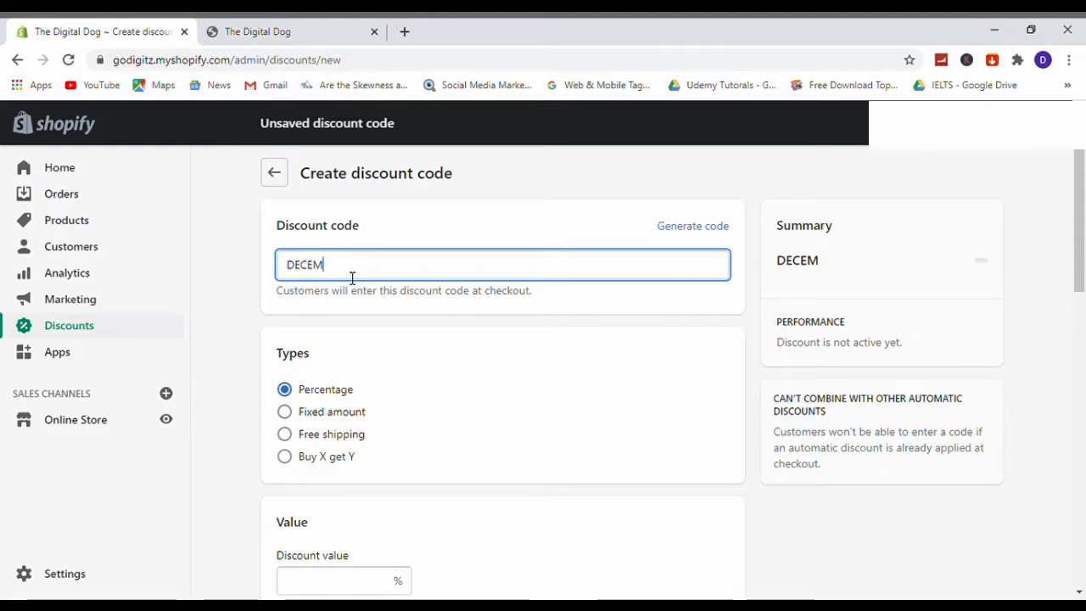
text(E)
key(BackSpace)
text(BER10)
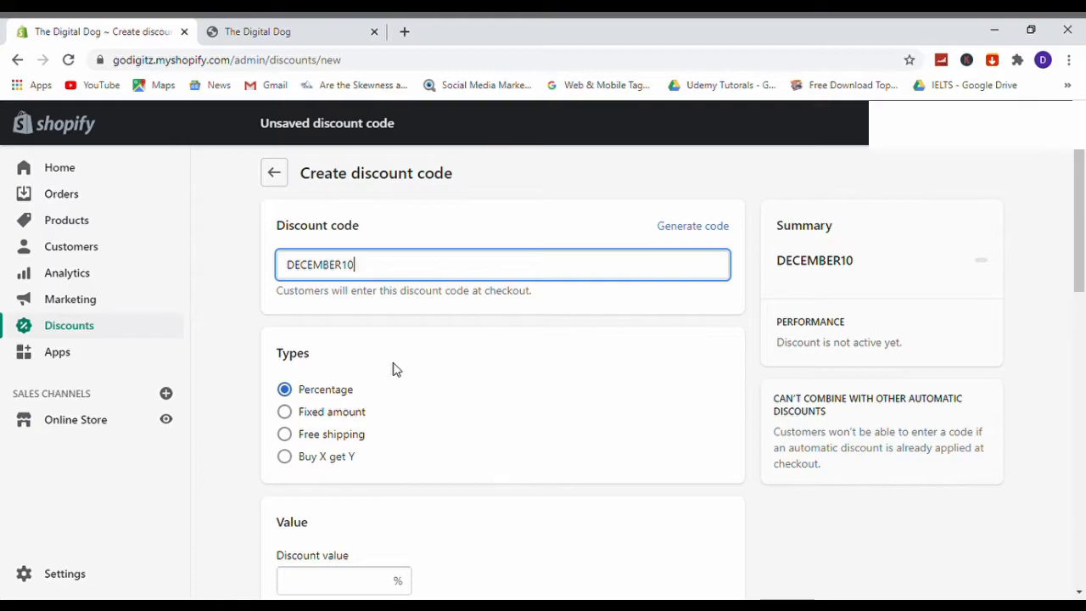
Try the Fixed amount and Free shipping discount types to compare their options
scroll(395, 368, down, 2)
scroll(395, 368, up, 1)
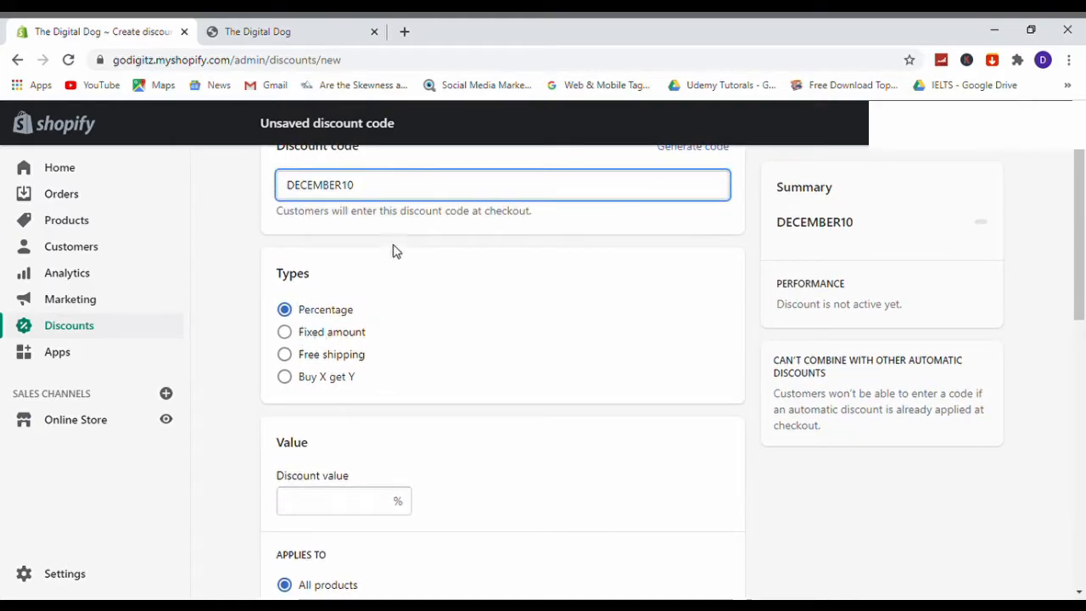
scroll(380, 217, up, 1)
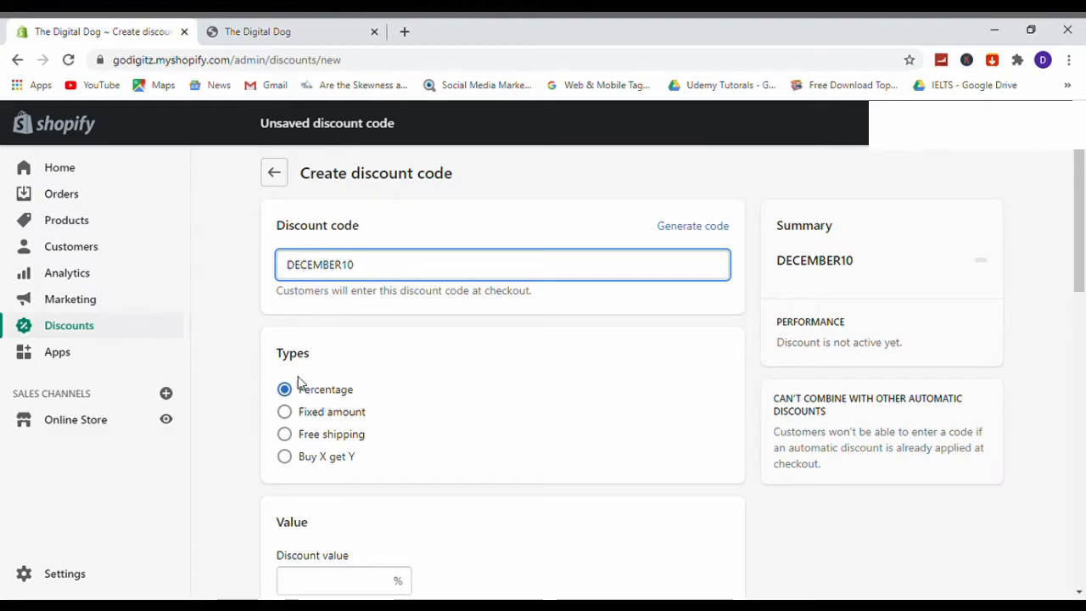
scroll(298, 315, down, 1)
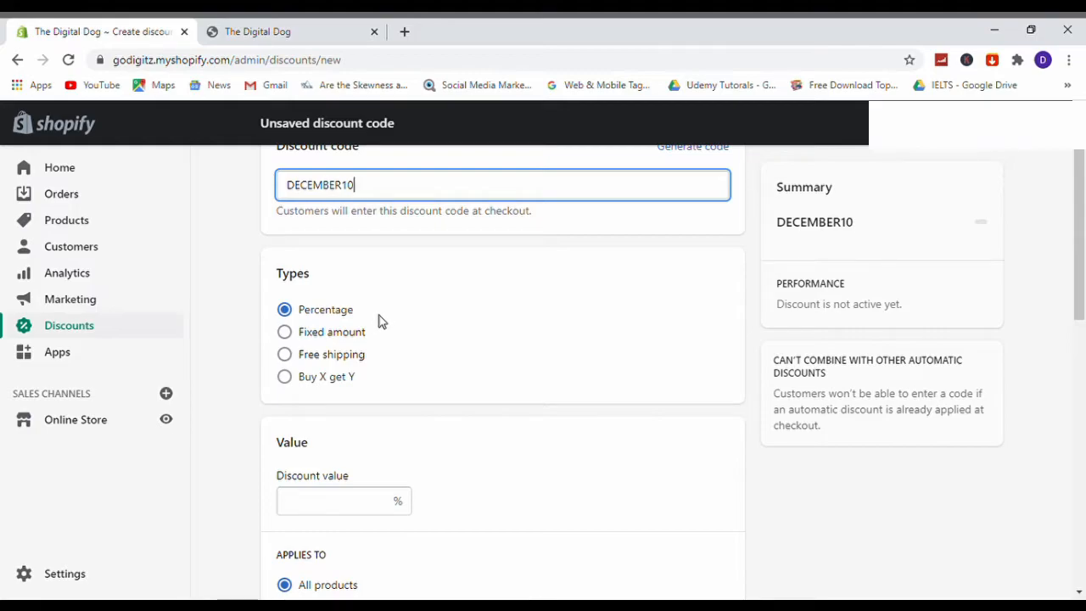
scroll(365, 325, down, 1)
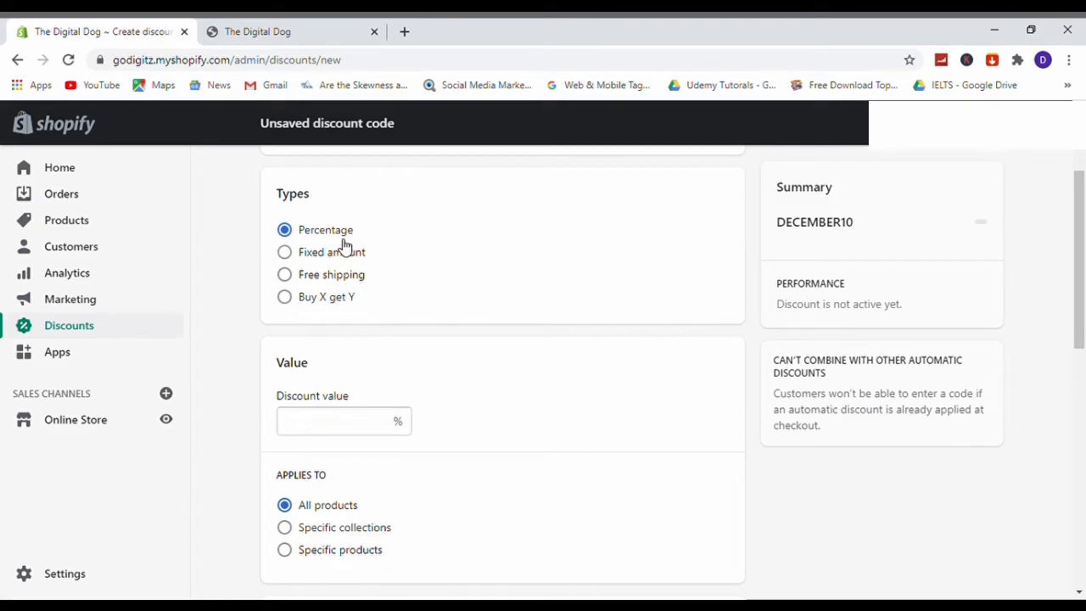
click(385, 430)
click(362, 261)
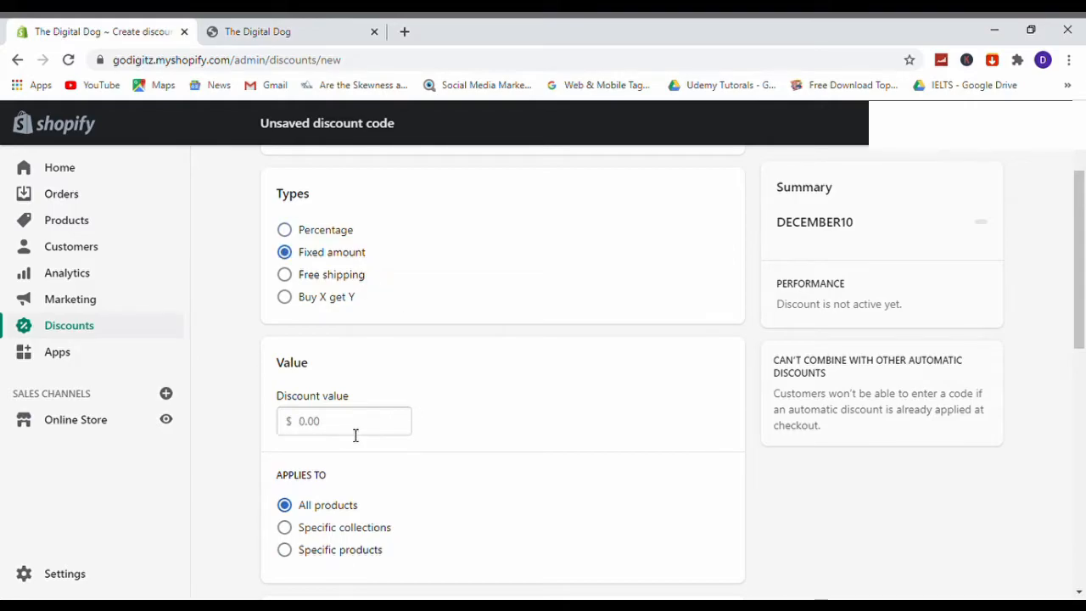
click(311, 278)
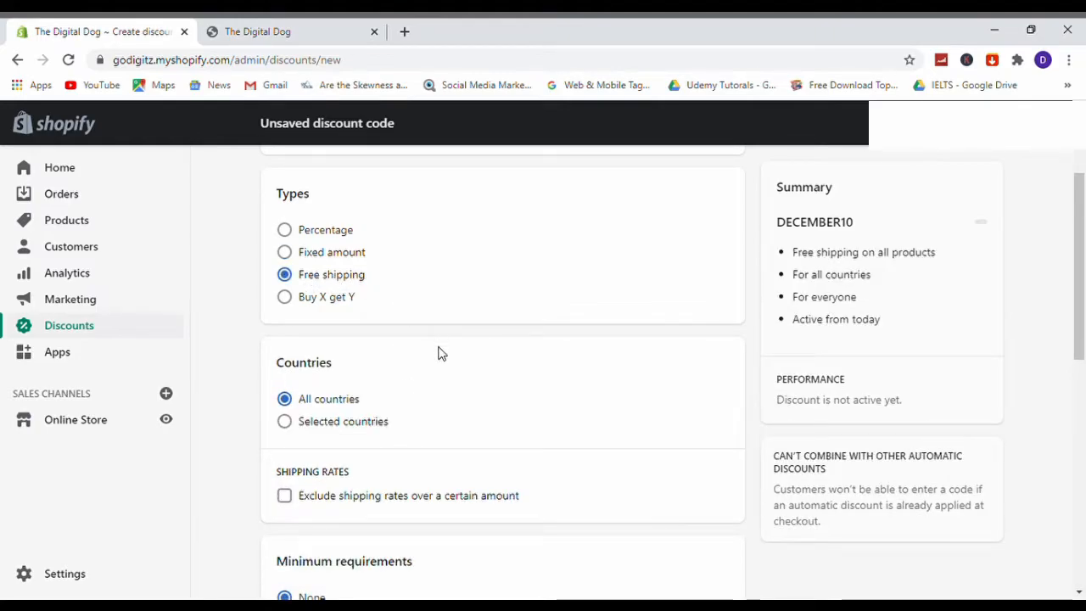
Try the Buy X get Y type with a minimum purchase quantity of 5, and browse the selectable products without adding any
scroll(441, 353, up, 3)
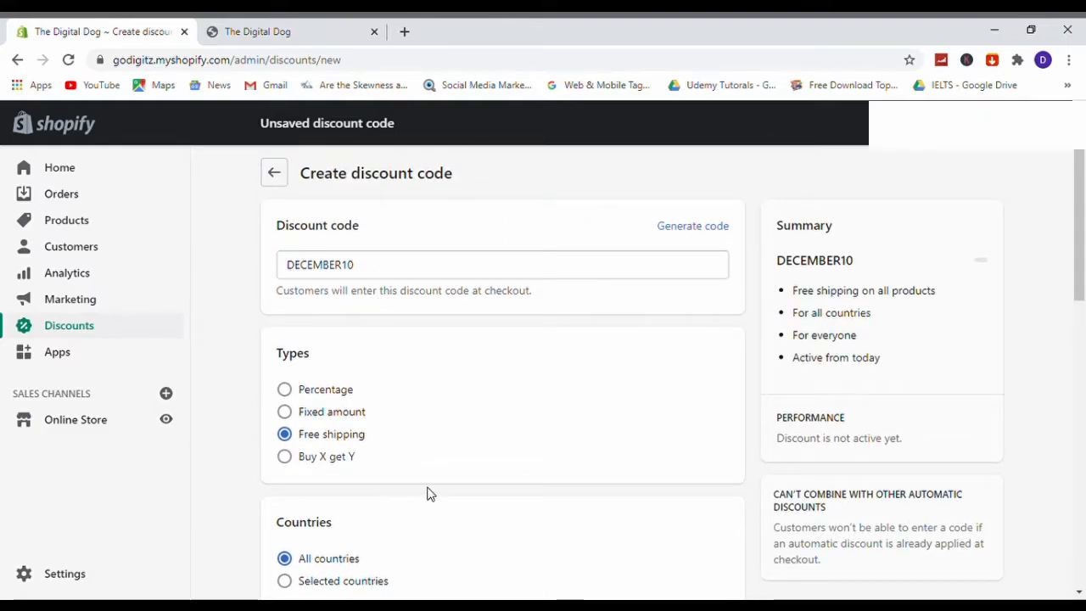
scroll(429, 494, down, 1)
click(285, 376)
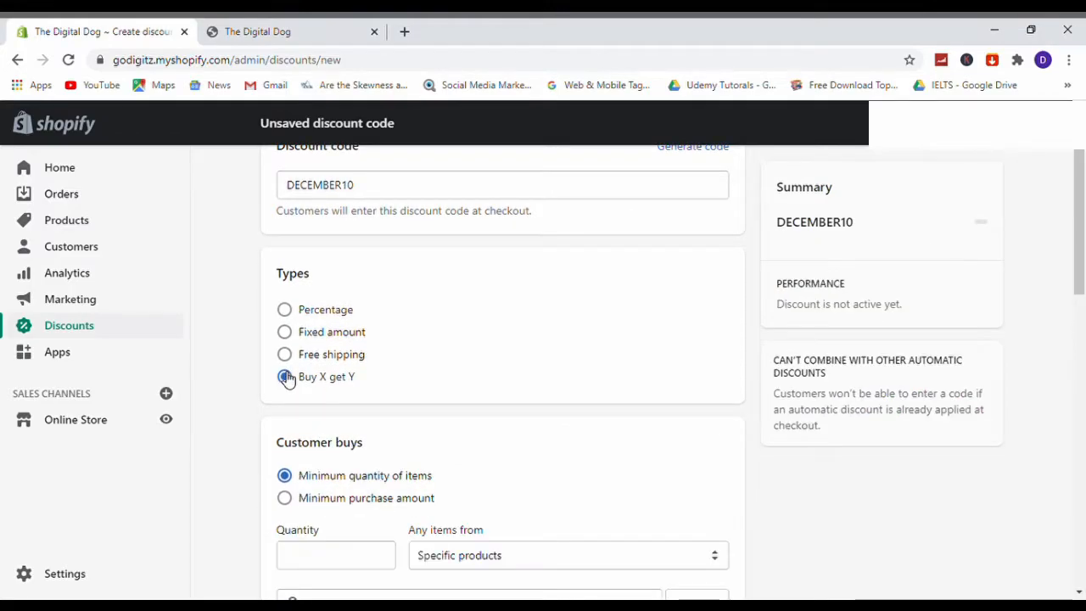
scroll(427, 382, down, 1)
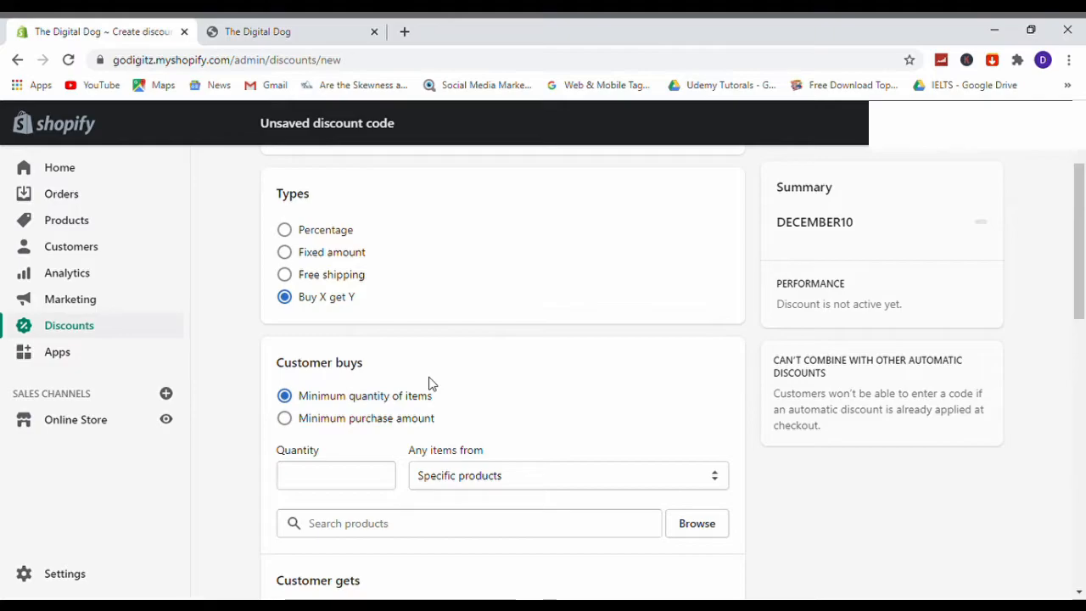
scroll(429, 383, down, 1)
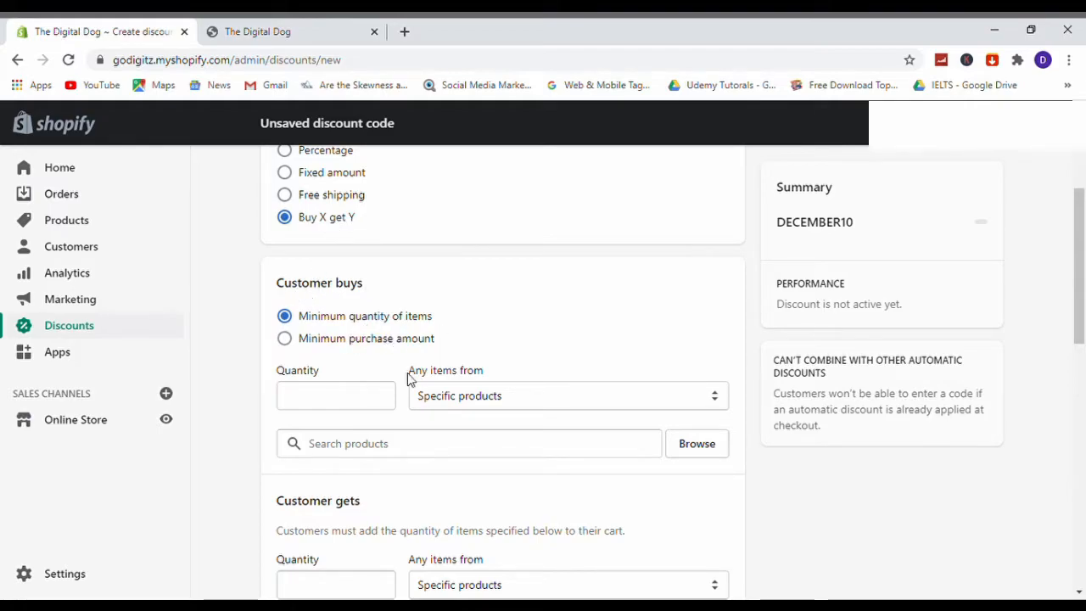
click(347, 405)
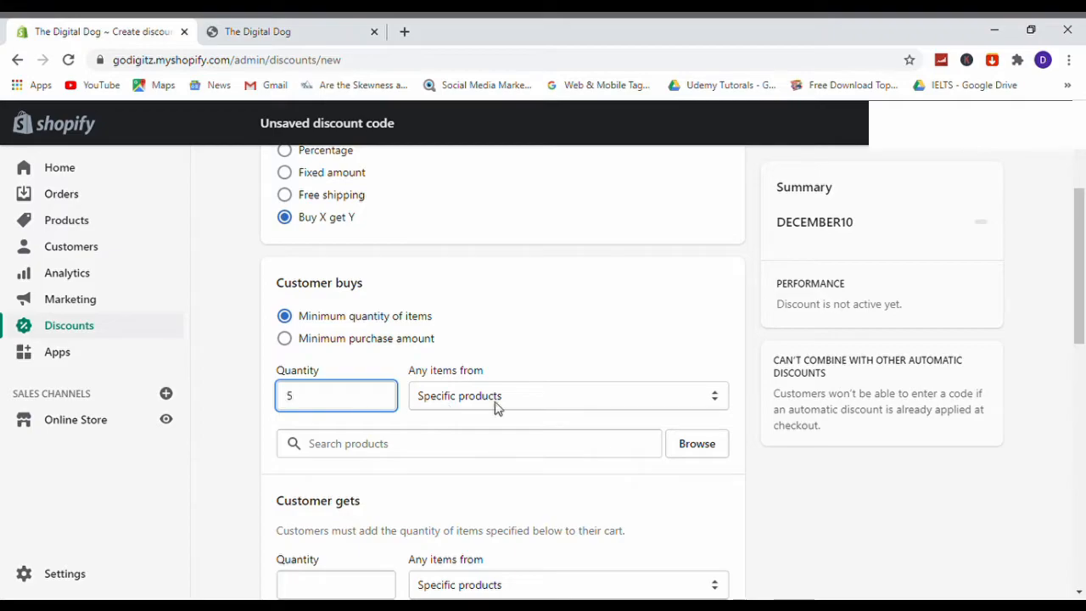
click(709, 452)
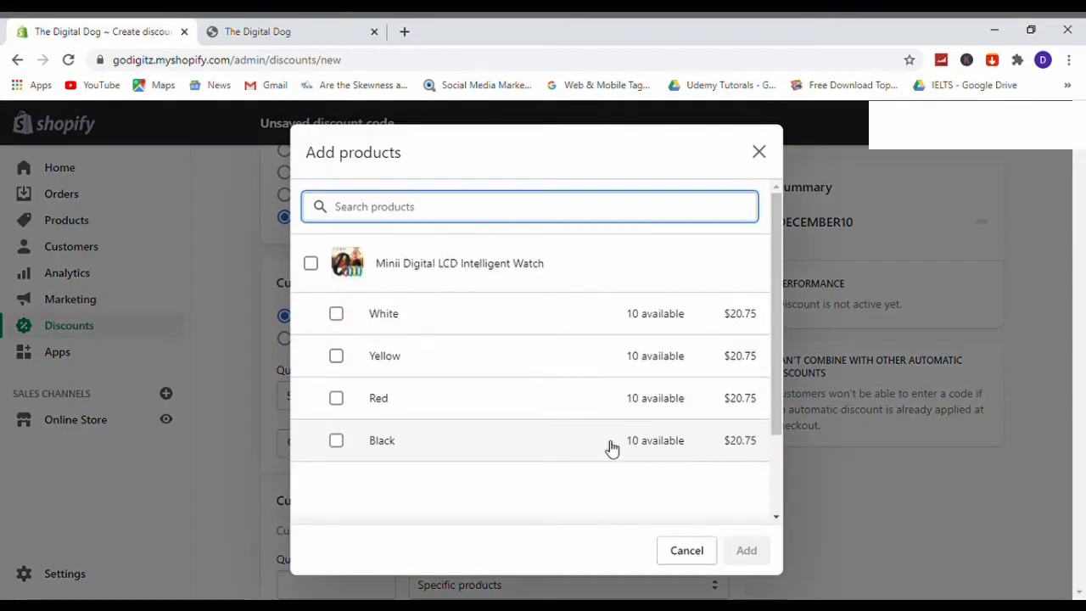
click(687, 550)
Examine the Customer gets, discounted value and customer eligibility options of the Buy X get Y type
scroll(504, 465, down, 2)
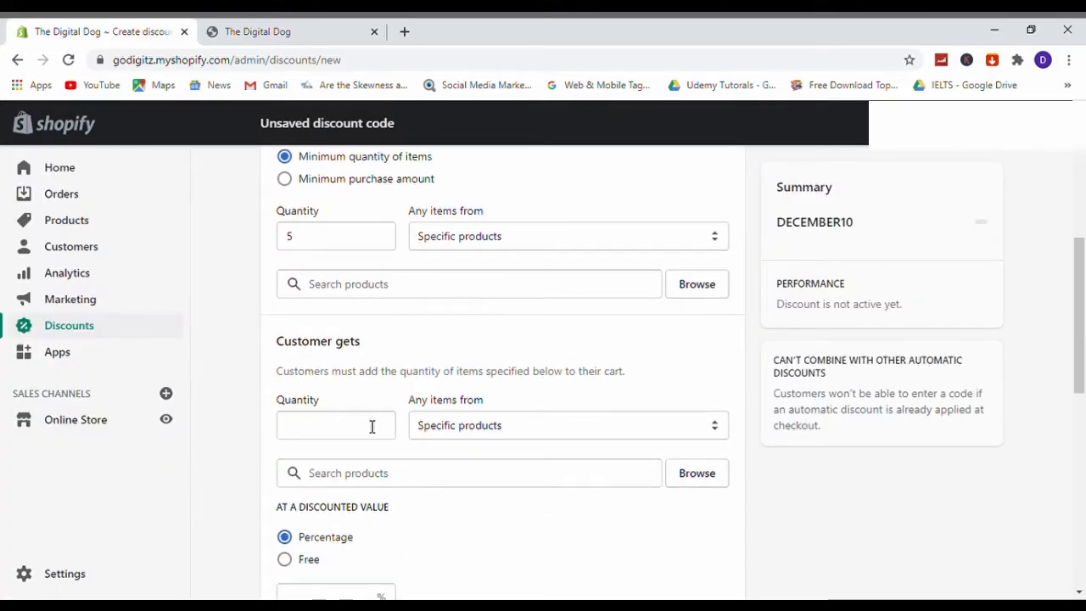
click(371, 428)
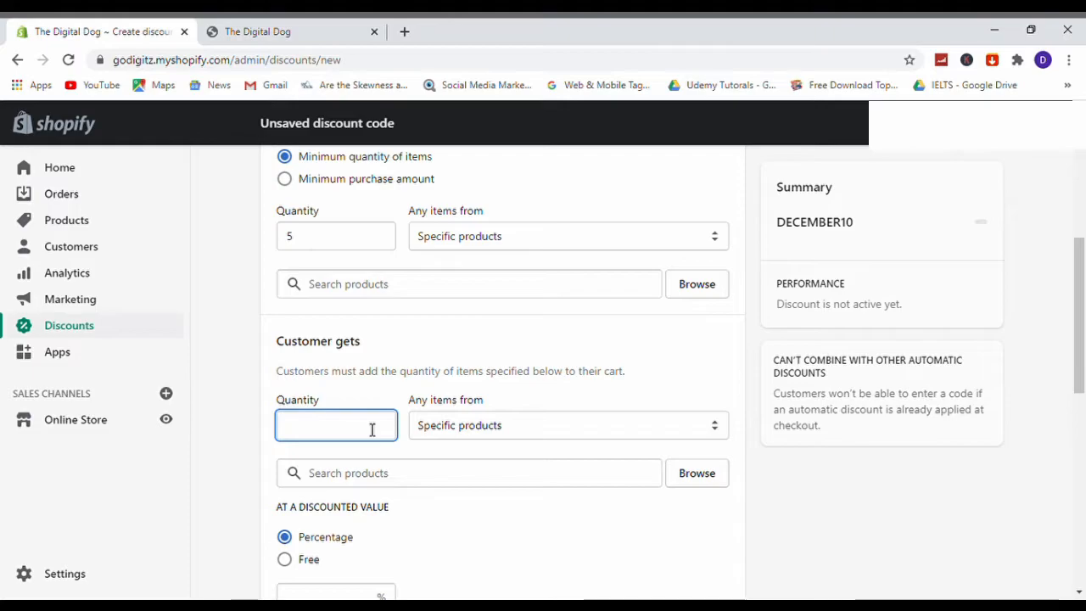
scroll(364, 492, down, 1)
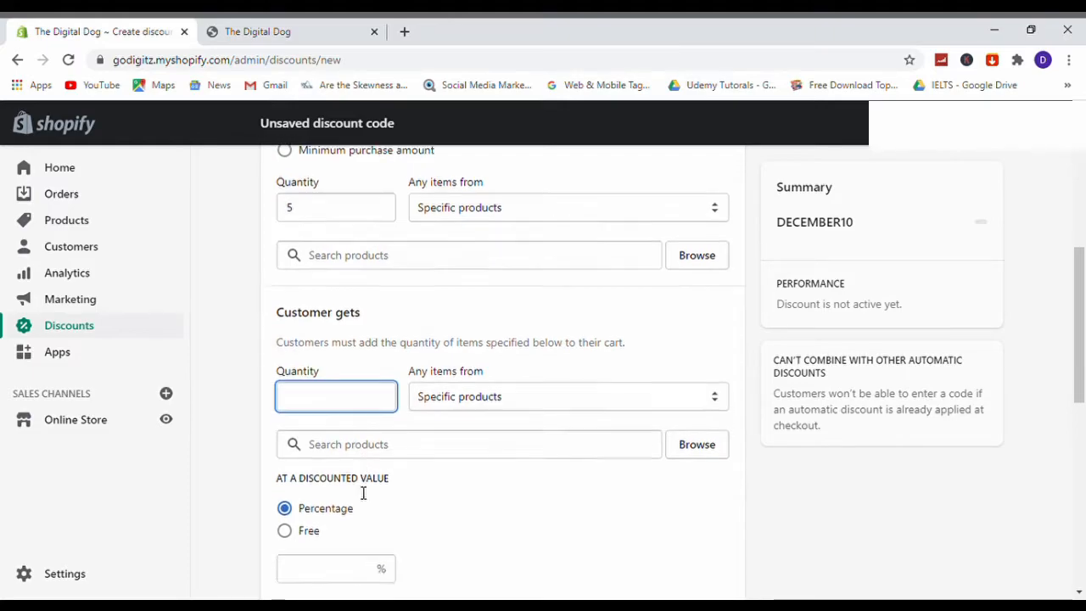
scroll(320, 442, down, 1)
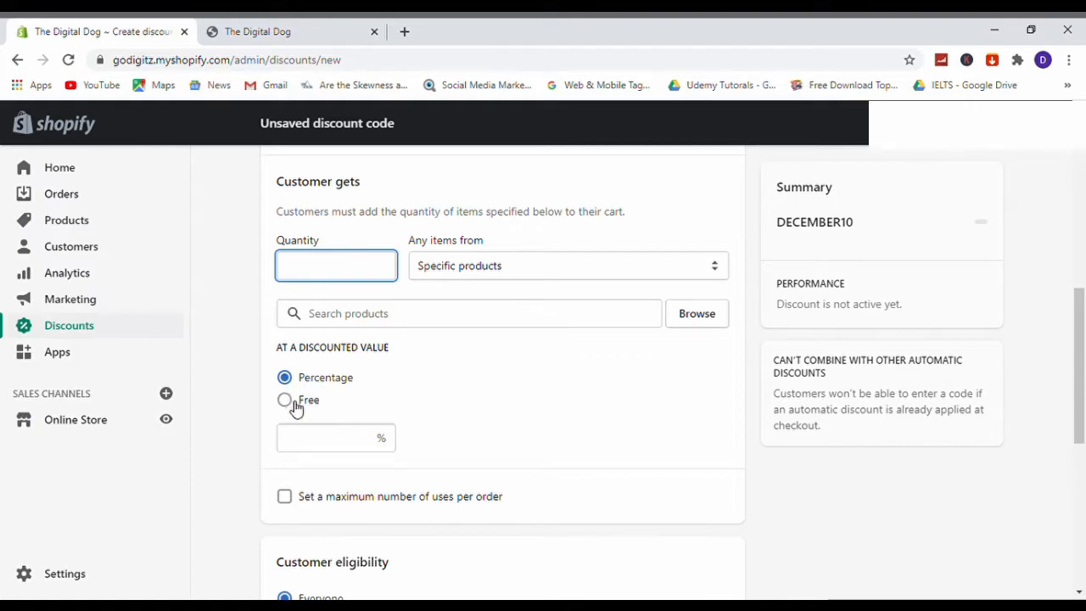
scroll(295, 409, down, 1)
scroll(329, 408, down, 1)
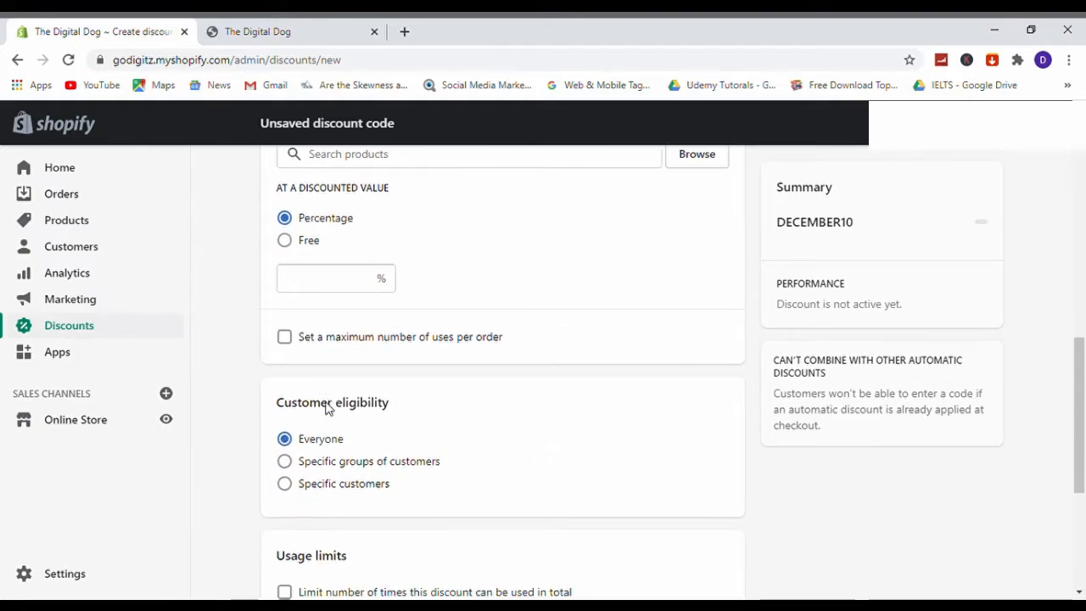
Change the discount type to Percentage and set the discount value to 10%
scroll(395, 398, up, 9)
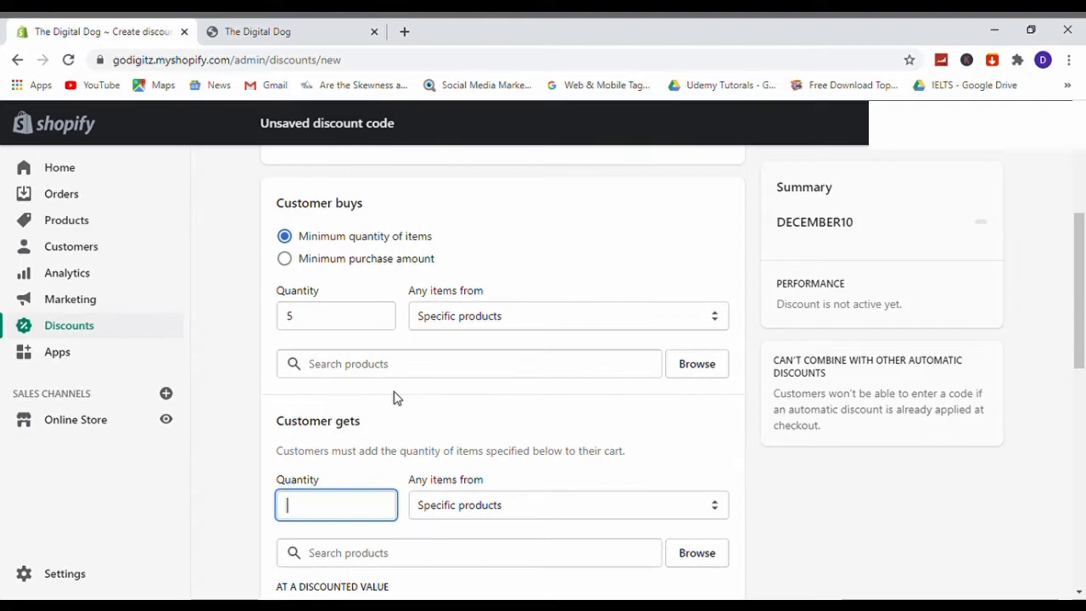
scroll(348, 377, down, 1)
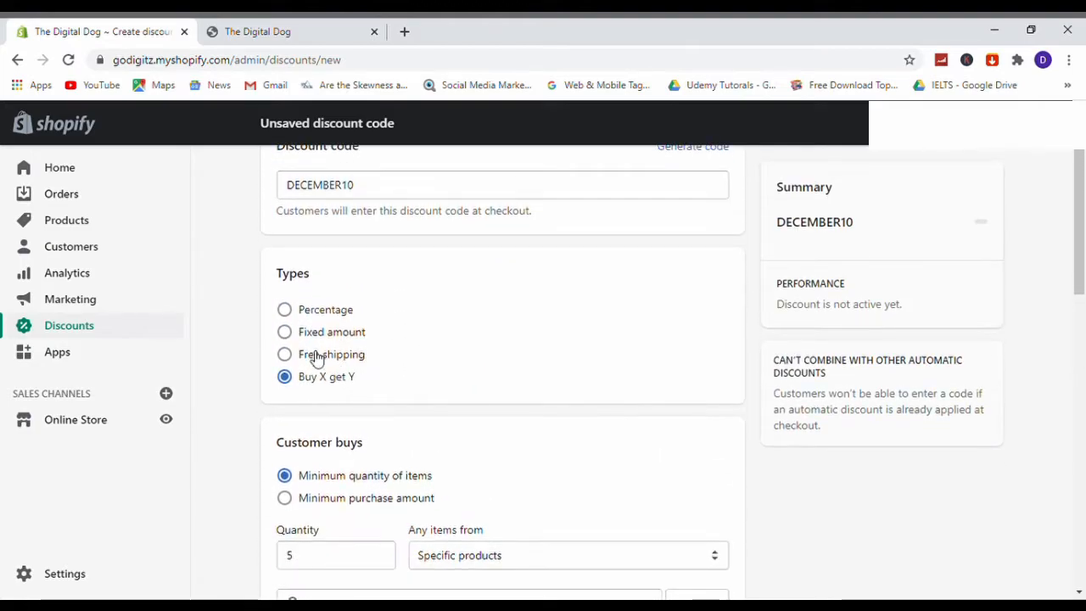
click(296, 317)
scroll(373, 347, down, 2)
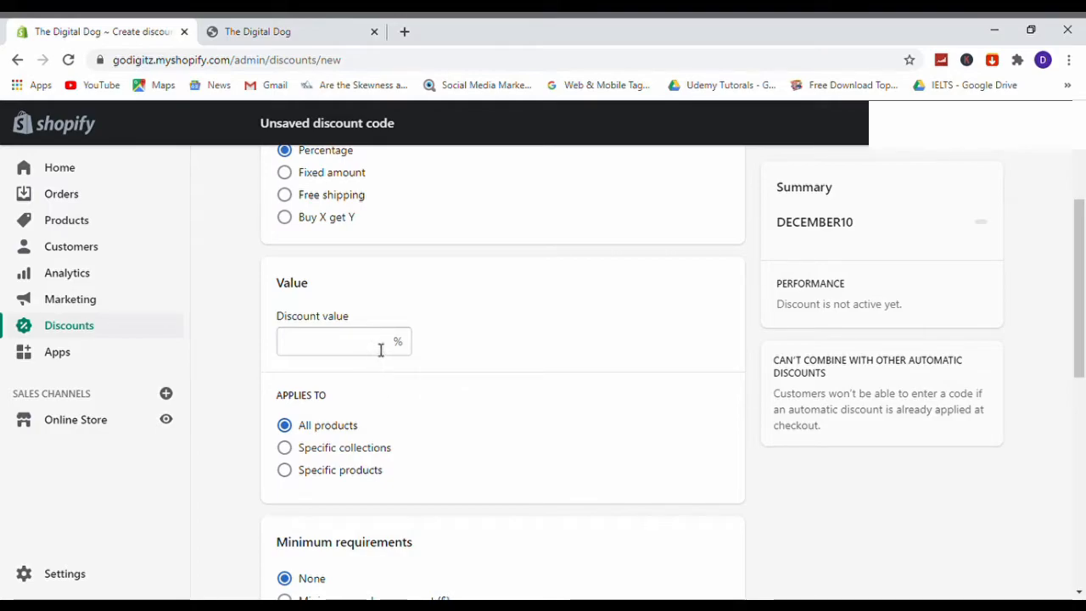
click(384, 350)
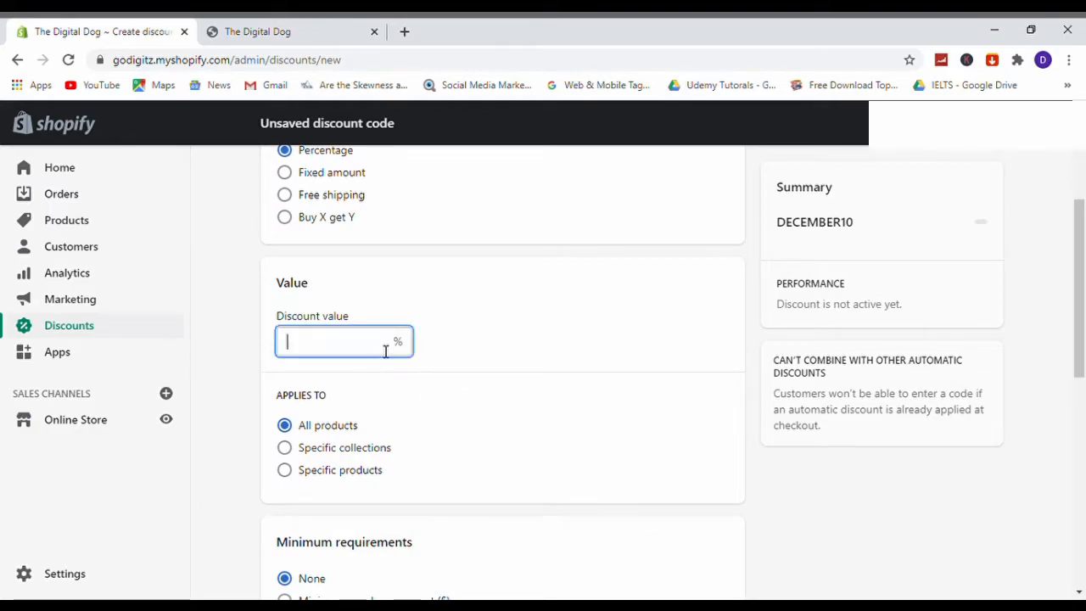
text(10)
click(460, 339)
scroll(453, 356, down, 1)
scroll(455, 358, up, 1)
scroll(453, 357, down, 1)
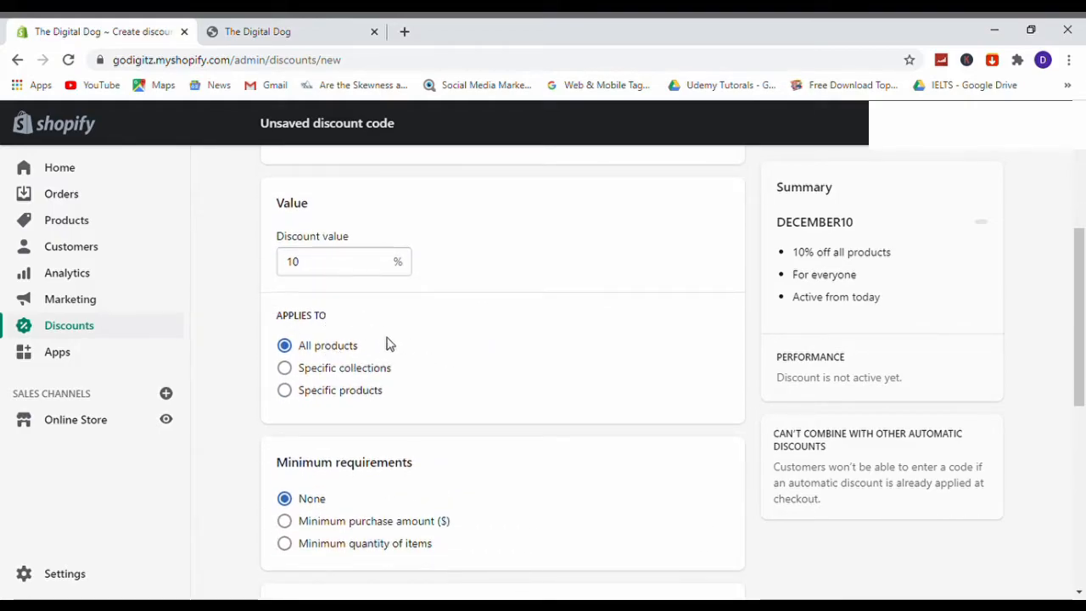
Try the minimum purchase amount and minimum quantity of items requirements, and return the minimum requirement to None
scroll(398, 343, up, 4)
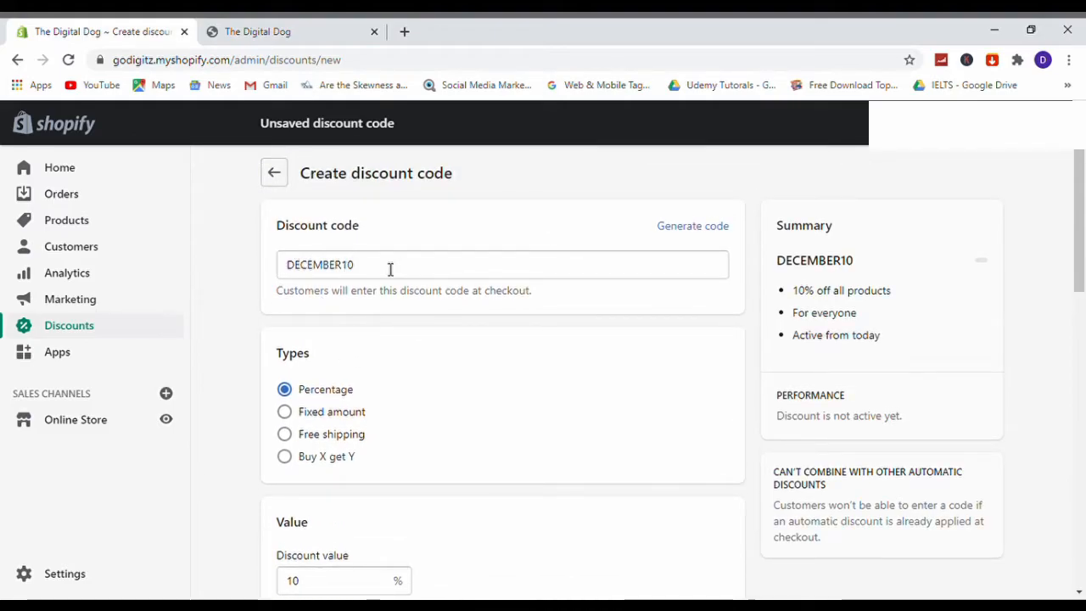
scroll(364, 301, down, 1)
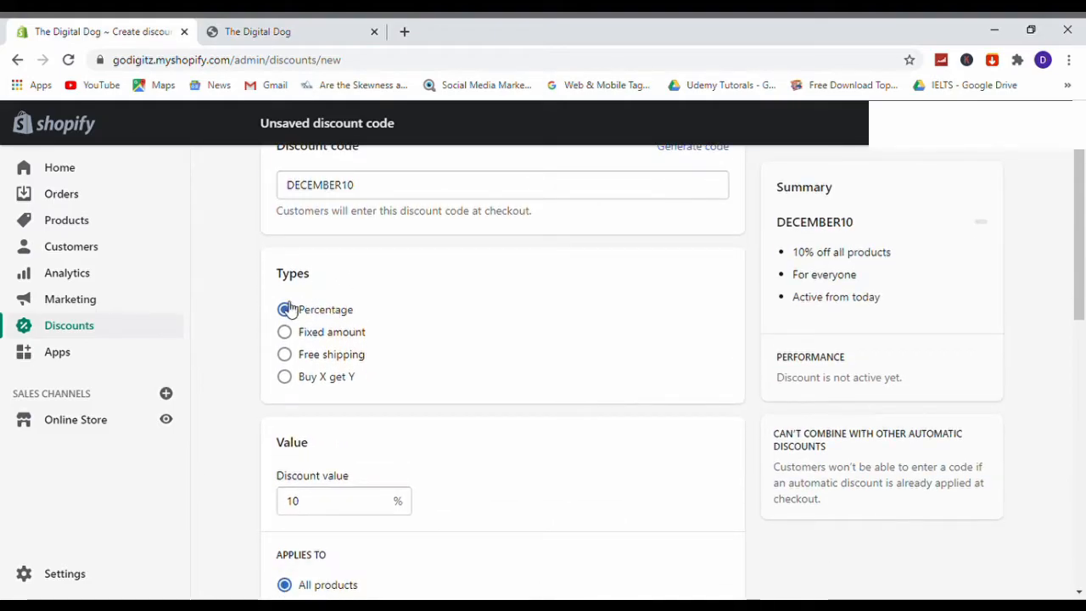
scroll(360, 320, down, 2)
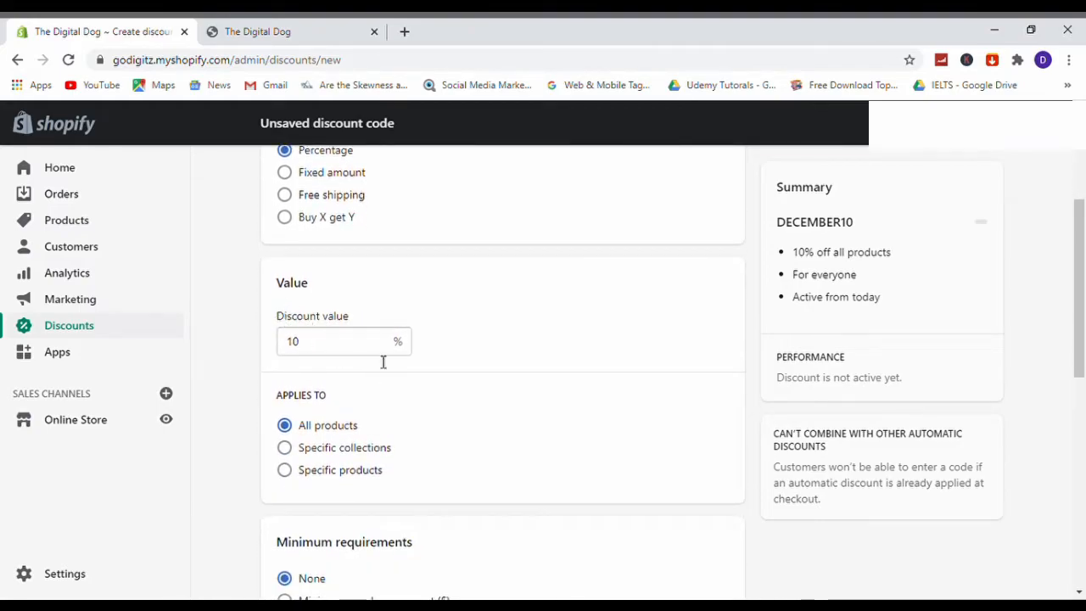
scroll(326, 354, down, 2)
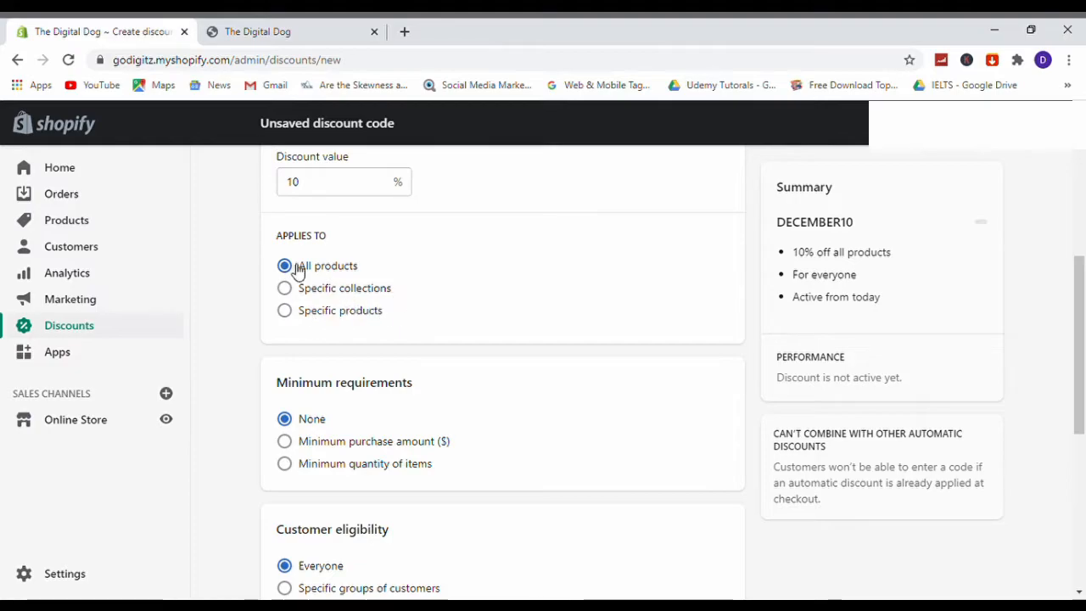
scroll(342, 310, down, 1)
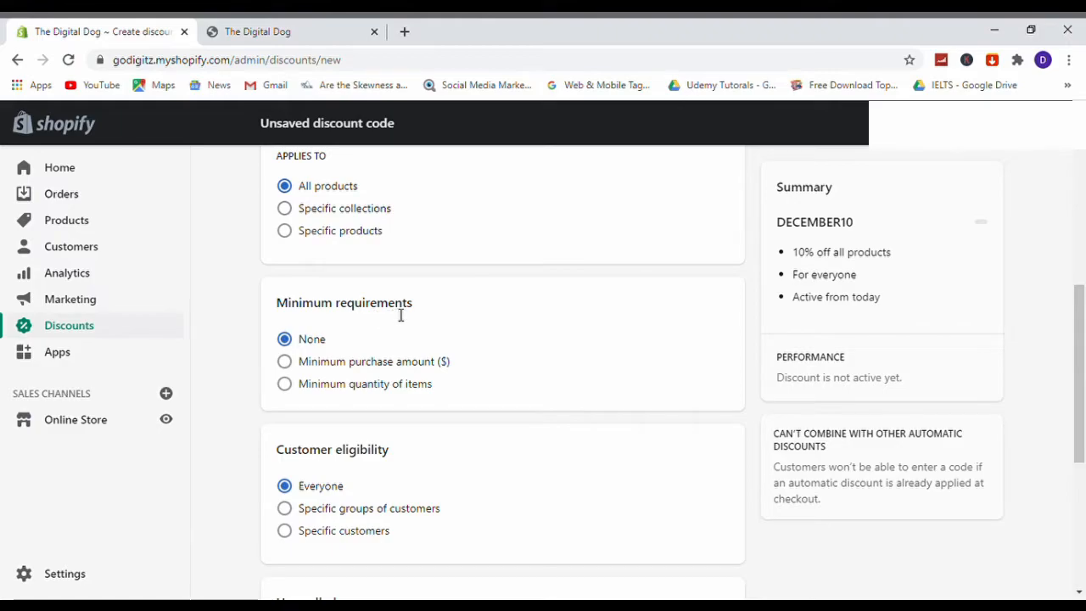
click(285, 363)
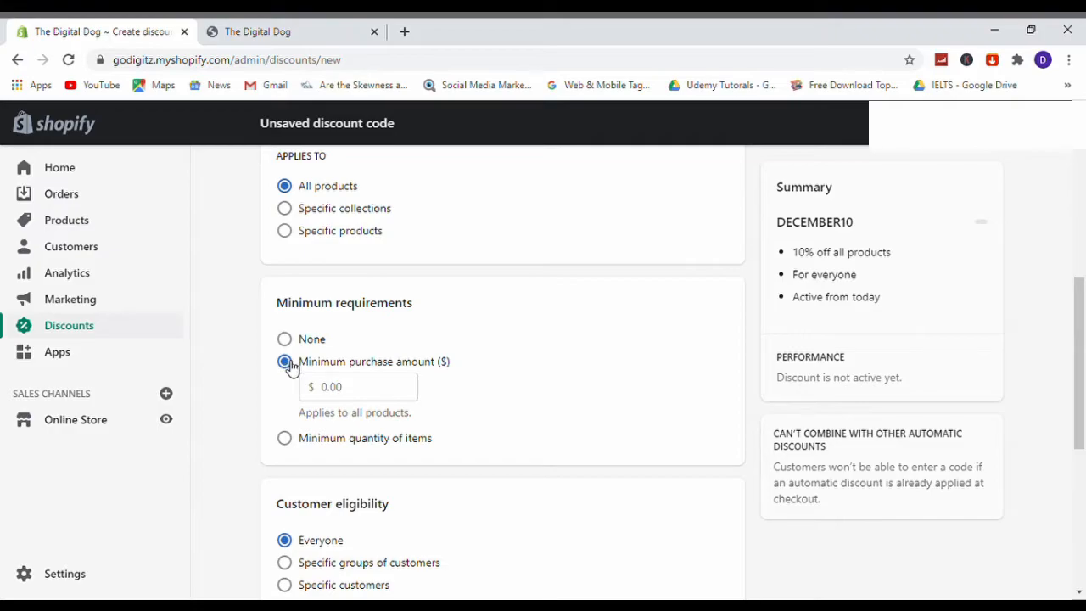
click(325, 387)
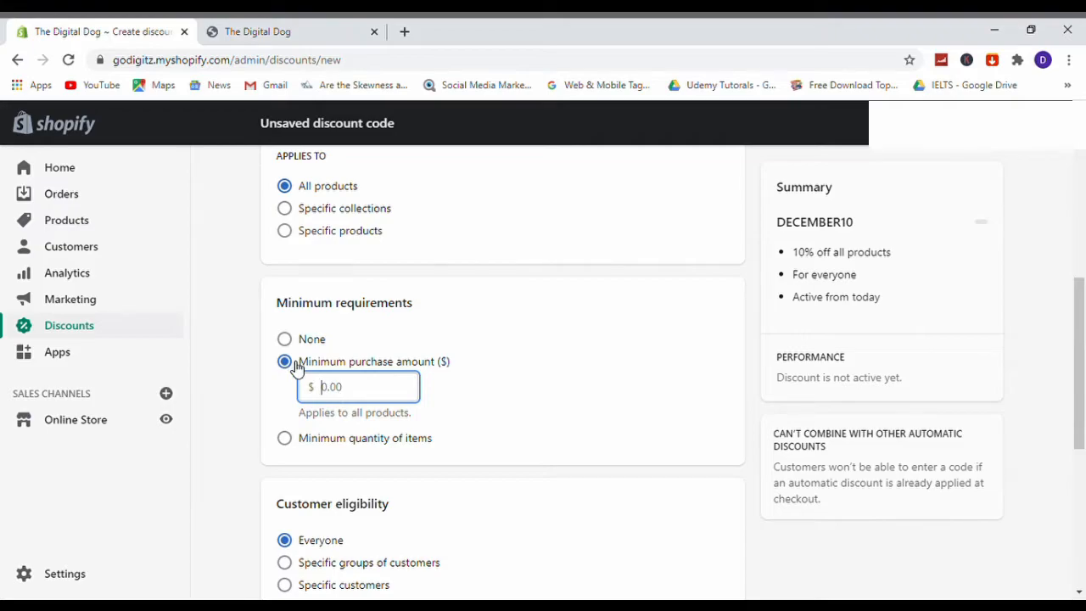
scroll(295, 366, down, 1)
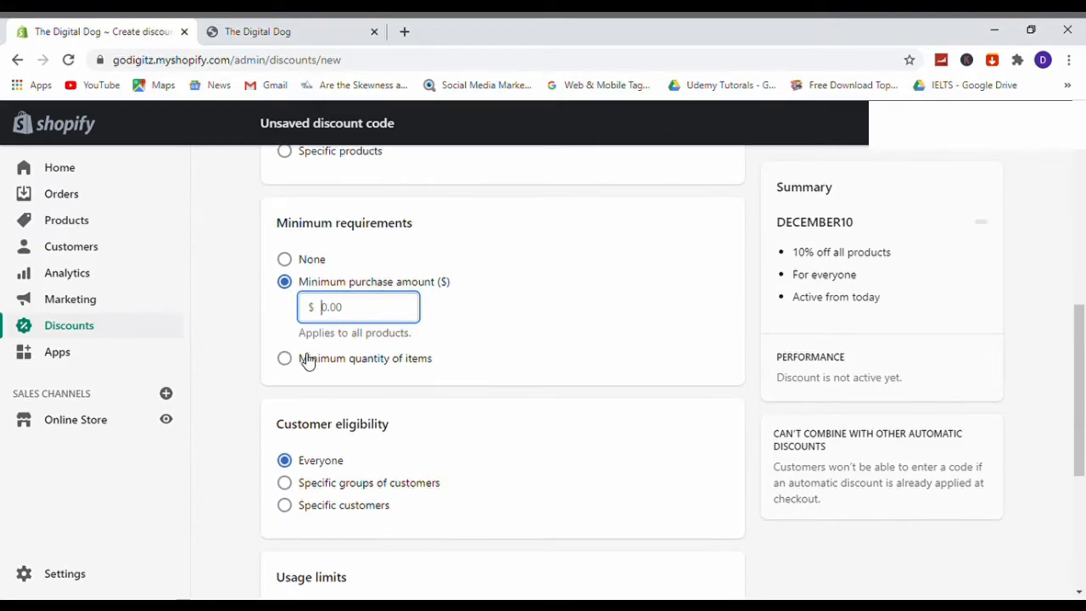
click(288, 363)
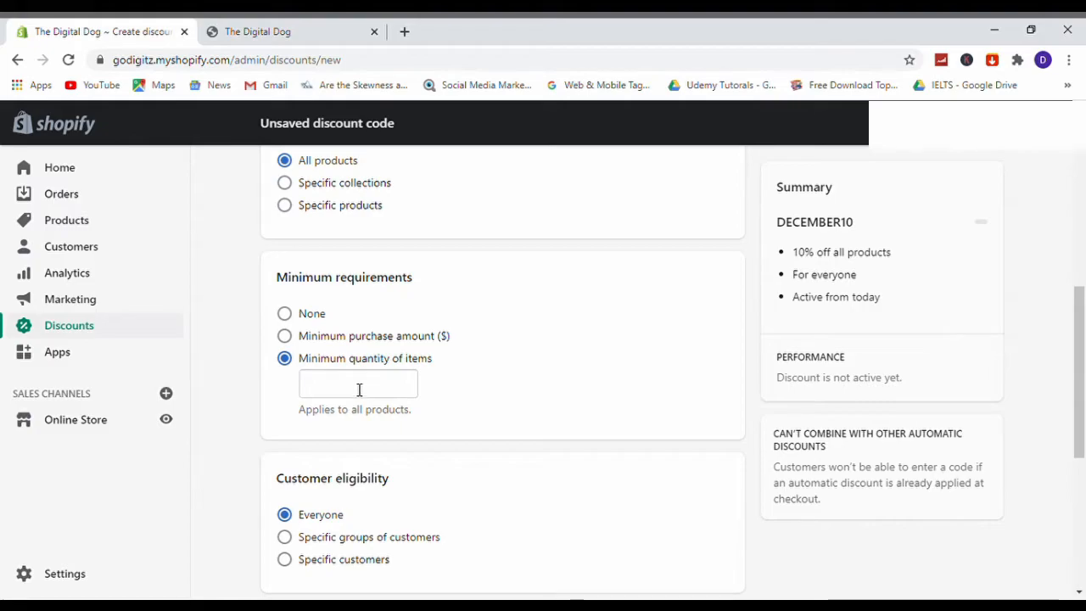
click(286, 314)
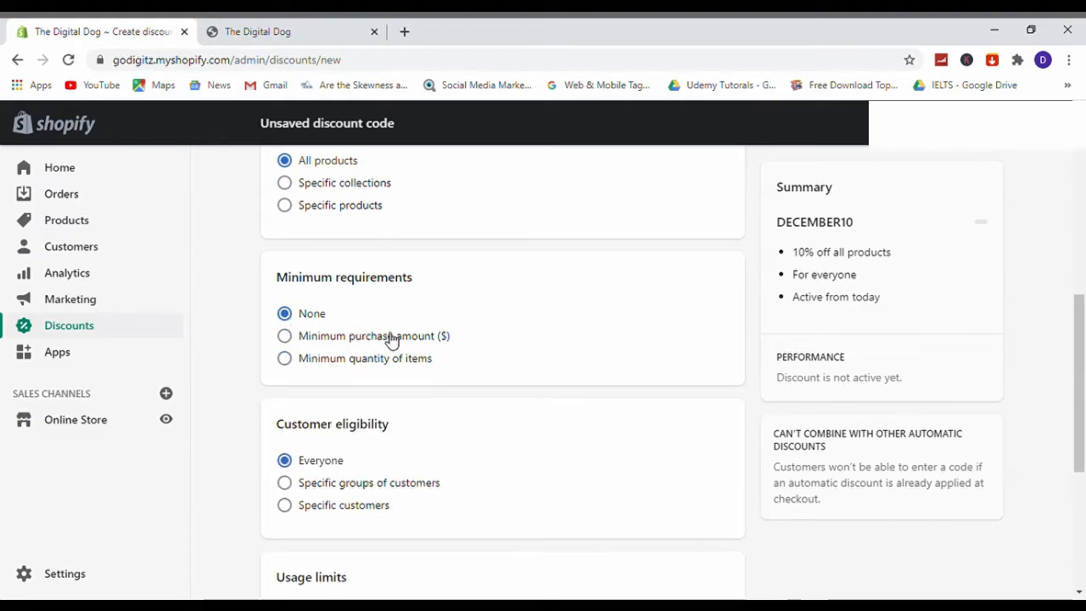
Try limiting the discount to one use per customer, and remove that usage limit again
scroll(388, 339, down, 2)
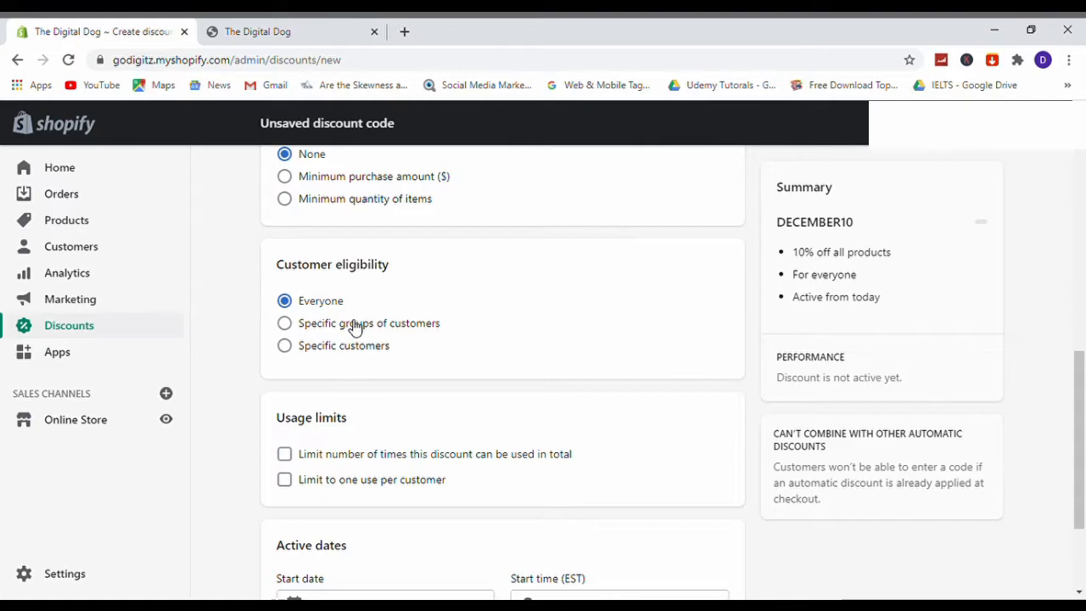
scroll(355, 327, down, 2)
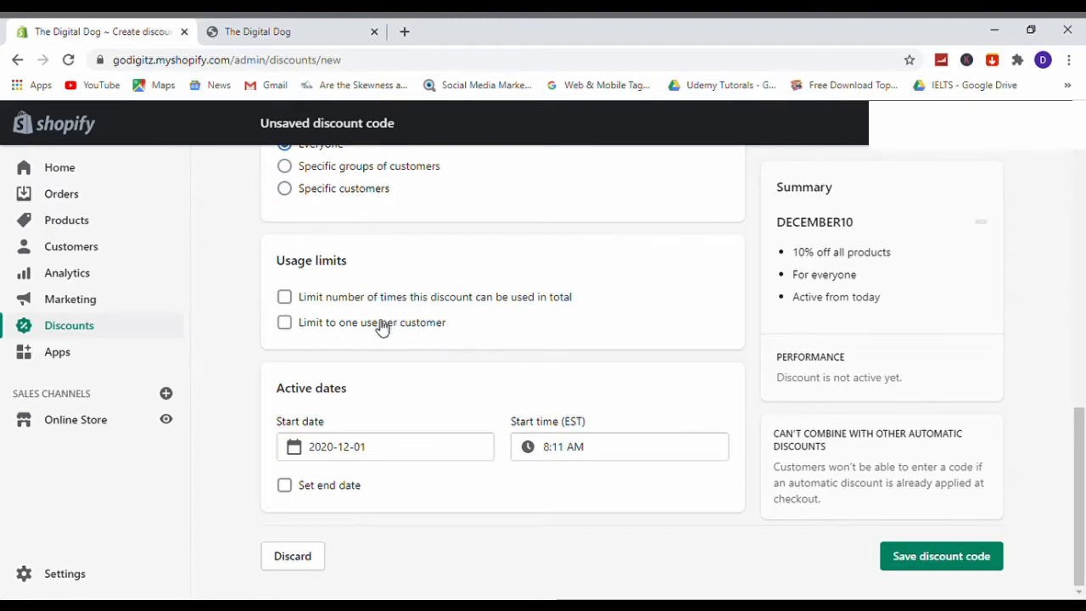
click(290, 322)
click(293, 322)
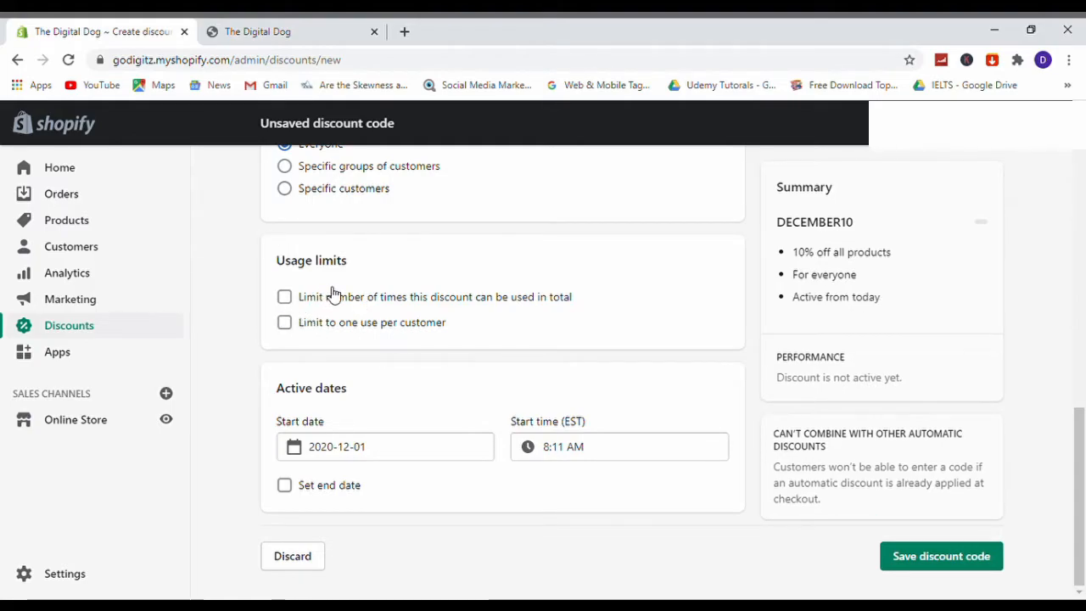
scroll(332, 293, up, 1)
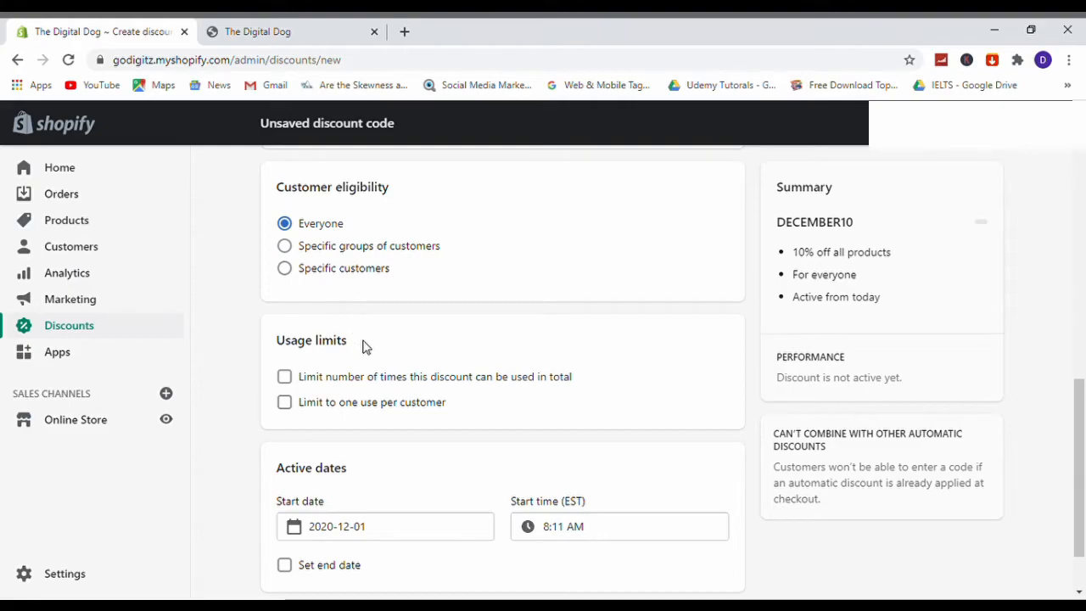
scroll(374, 382, down, 1)
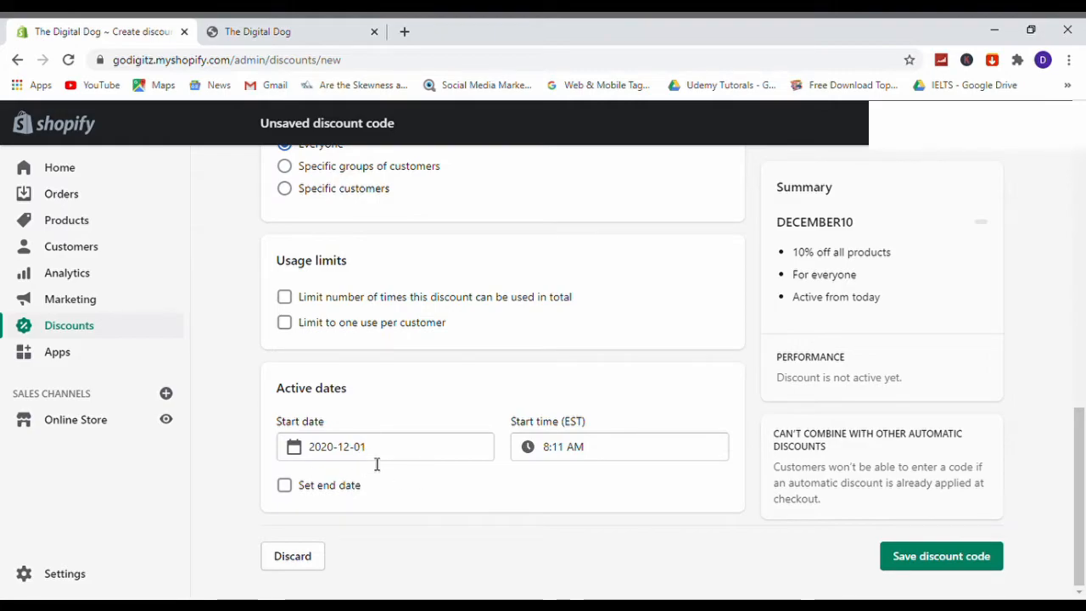
Enable an end date for the discount and set it to 2020-12-31
click(285, 489)
scroll(315, 496, down, 1)
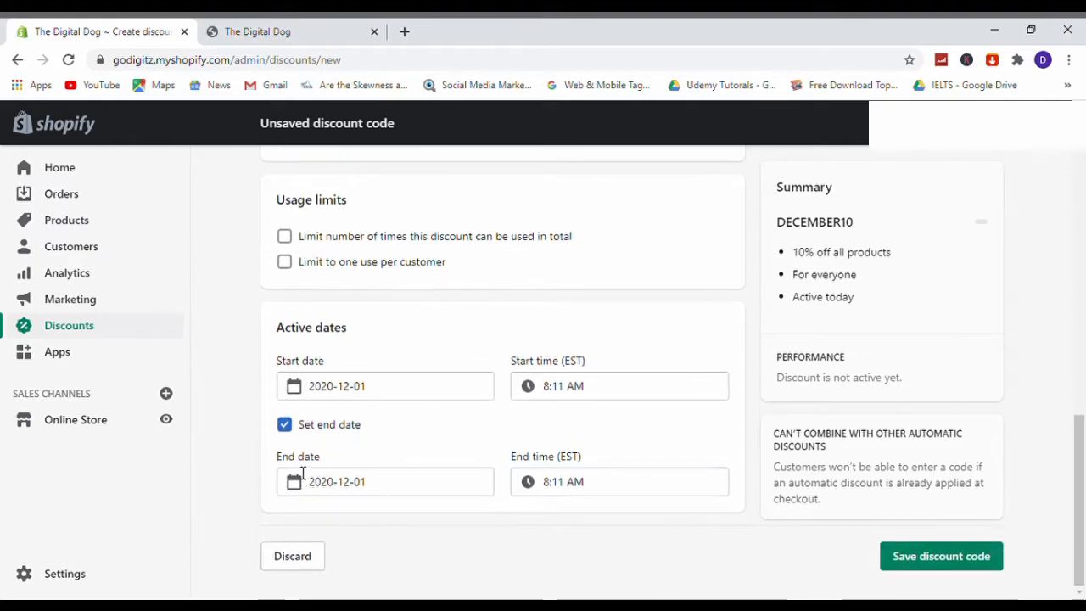
click(284, 484)
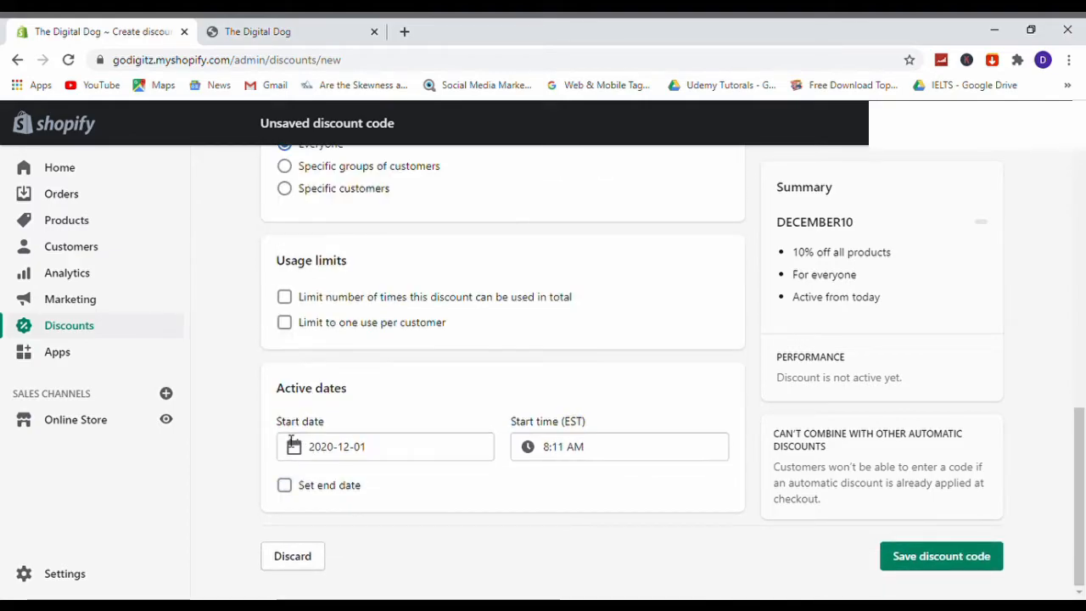
click(284, 485)
scroll(356, 501, down, 1)
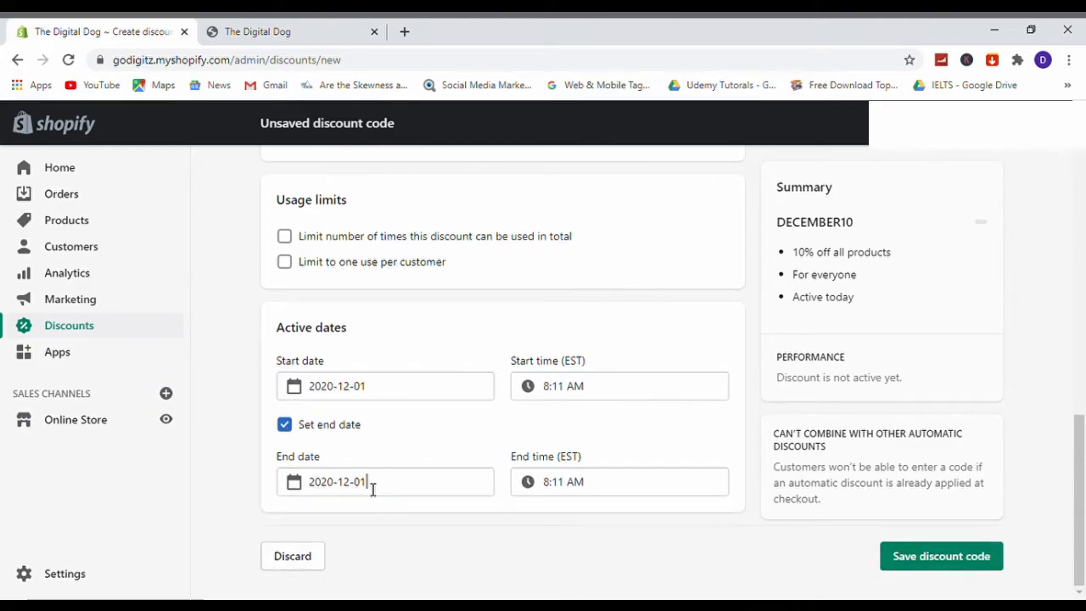
click(373, 489)
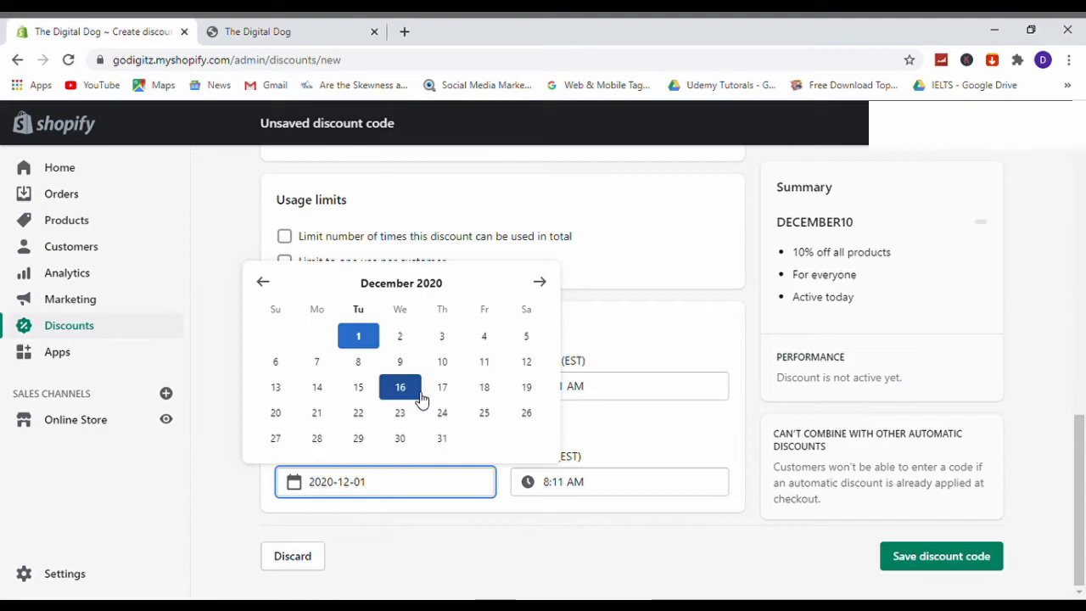
click(436, 440)
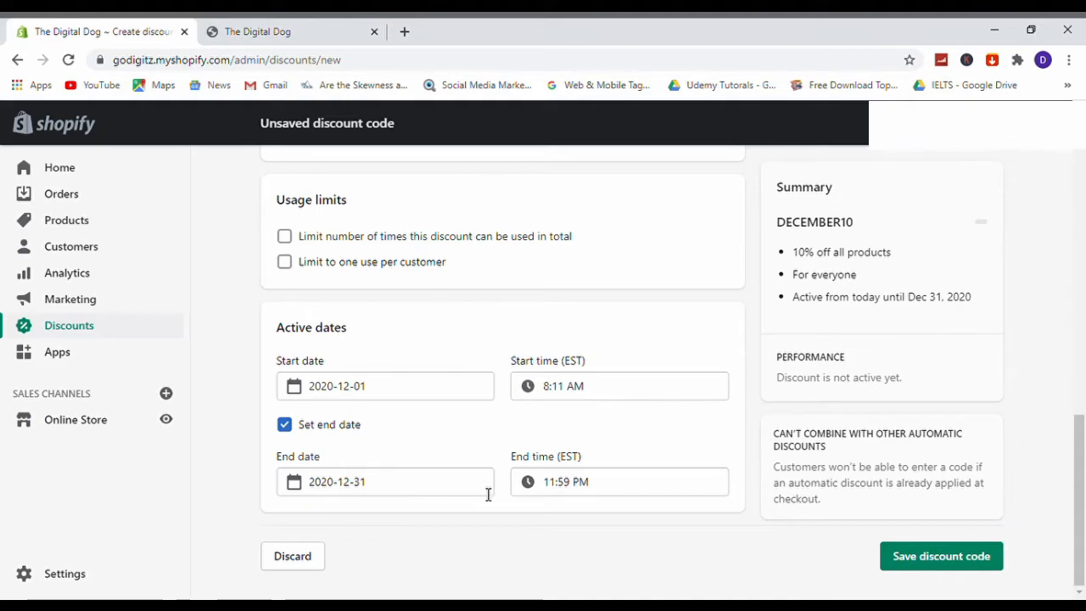
Review all settings of the DECEMBER10 discount and save the discount code
scroll(899, 356, up, 6)
scroll(806, 337, up, 4)
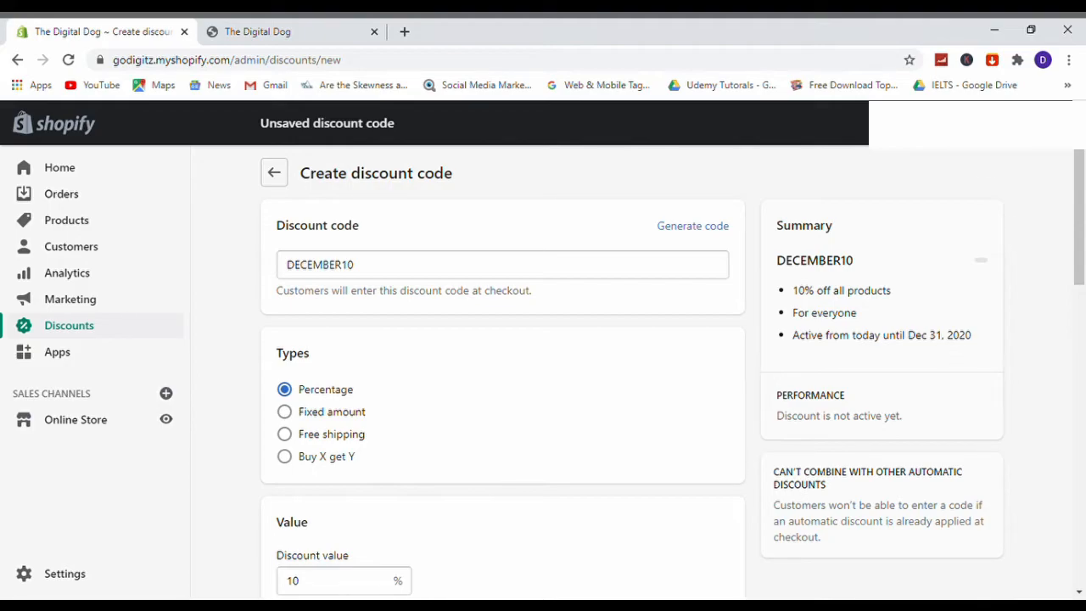
scroll(923, 565, down, 12)
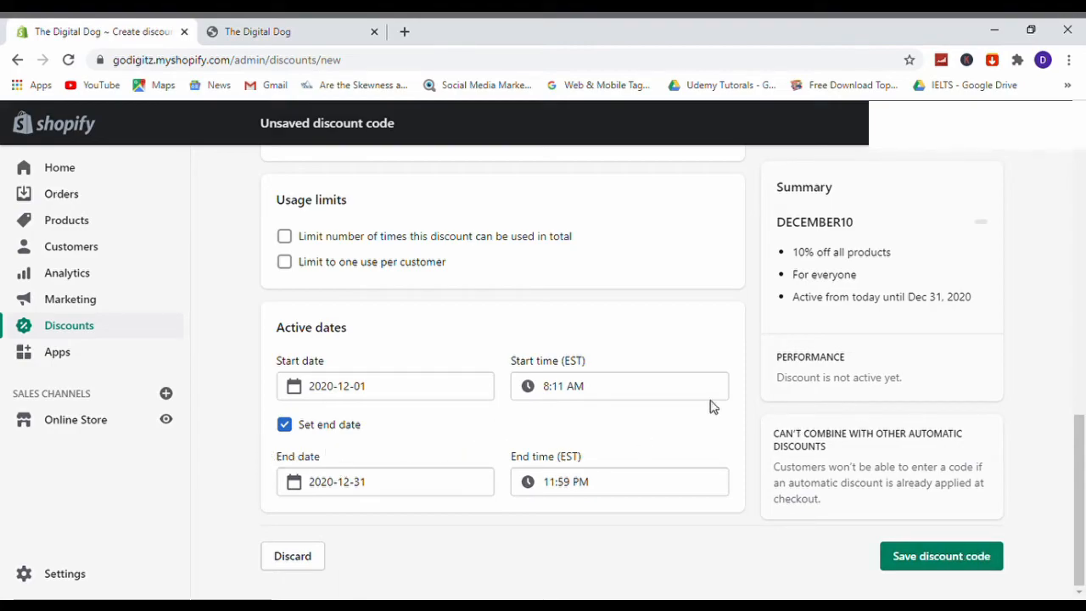
scroll(718, 407, up, 6)
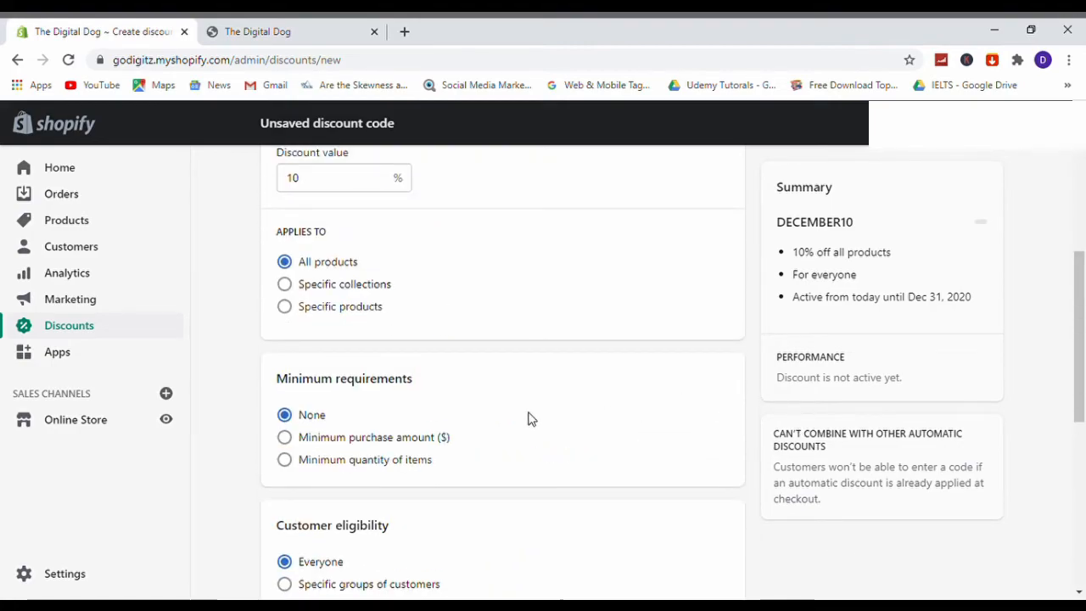
scroll(529, 418, up, 5)
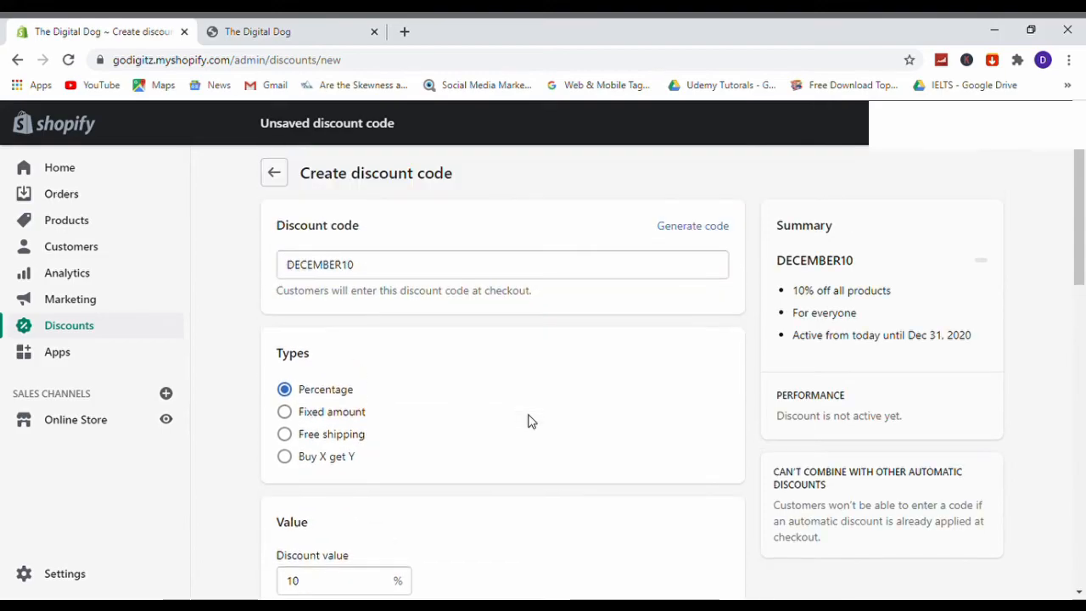
scroll(575, 409, down, 1)
scroll(628, 428, down, 10)
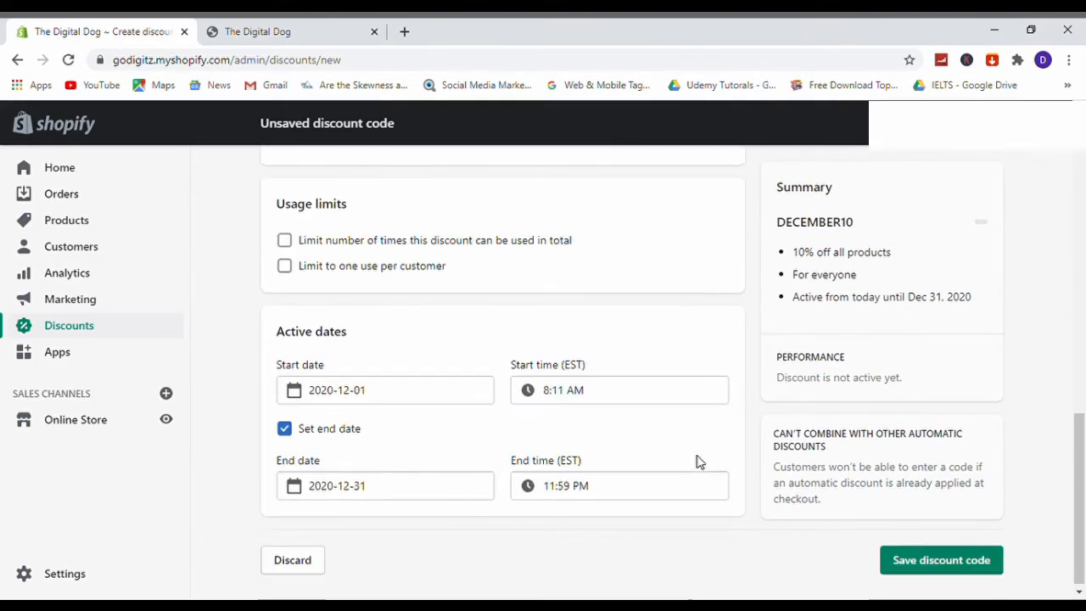
click(908, 559)
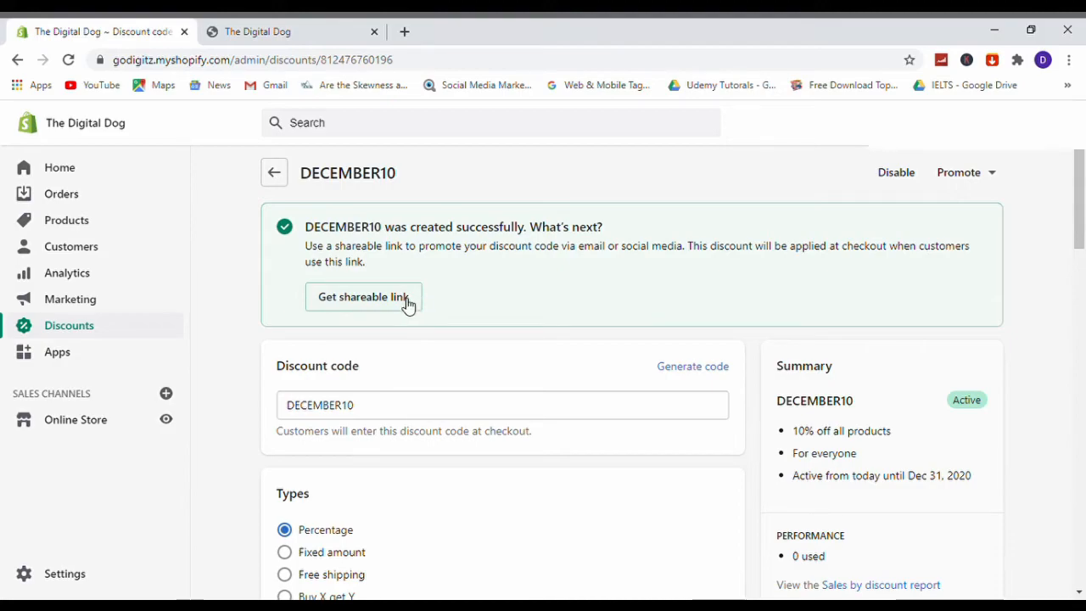
Copy the shareable link of the DECEMBER10 discount and close the link dialog
click(358, 298)
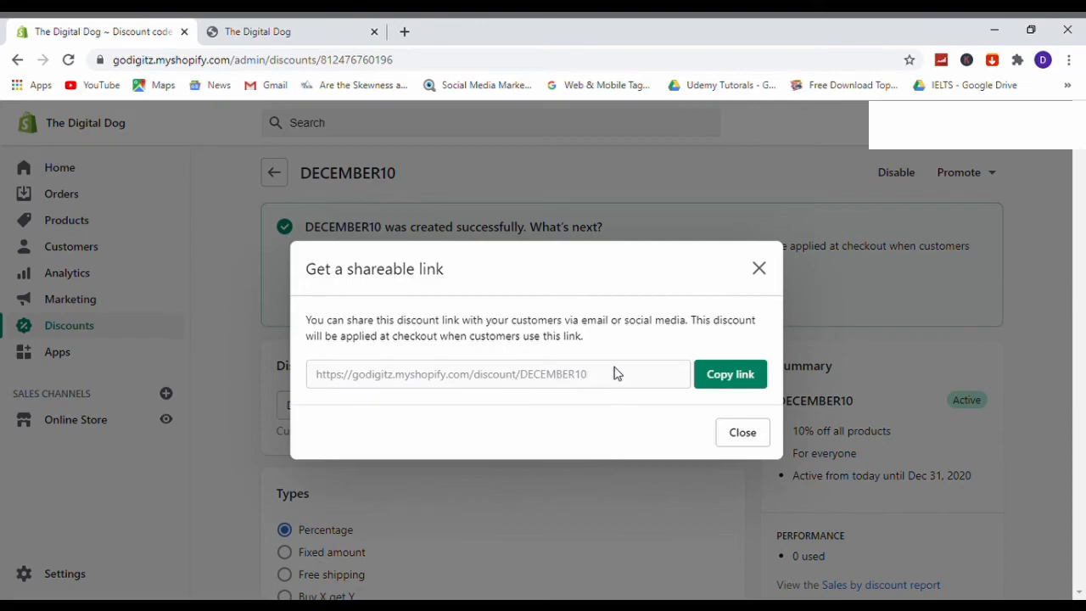
click(723, 379)
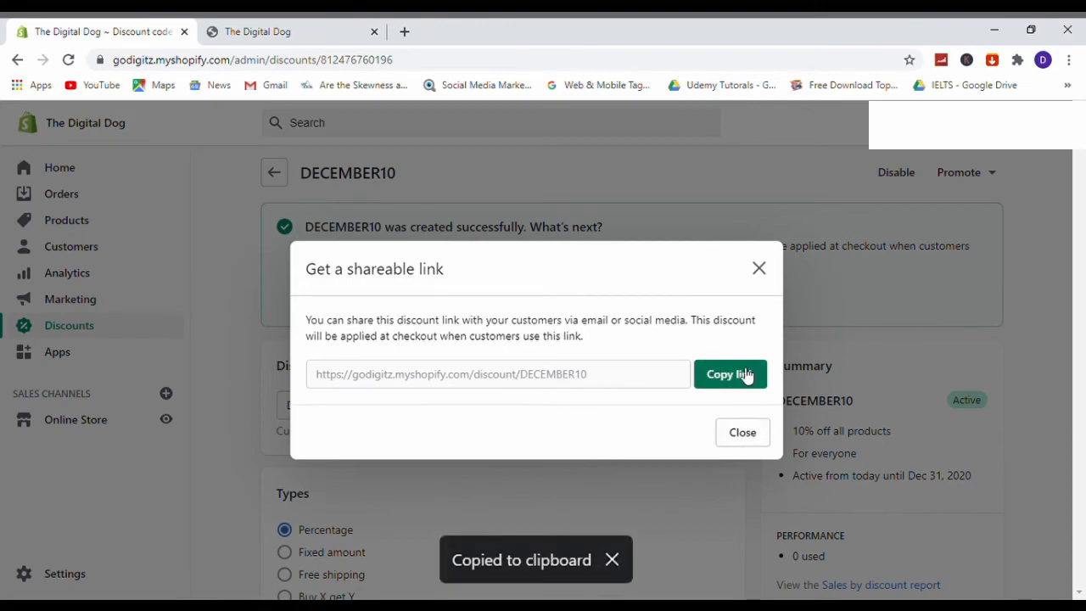
click(758, 270)
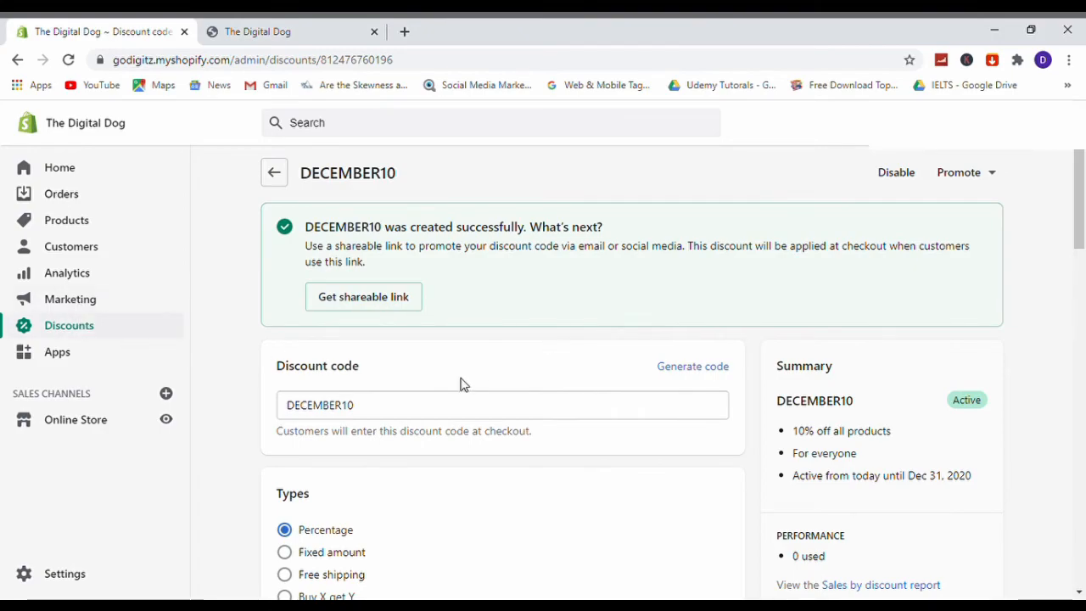
Switch to the open storefront and open the Minii Digital LCD Intelligent Watch product page from the new arrivals
click(291, 31)
scroll(667, 420, down, 1)
scroll(668, 421, down, 4)
scroll(670, 424, down, 1)
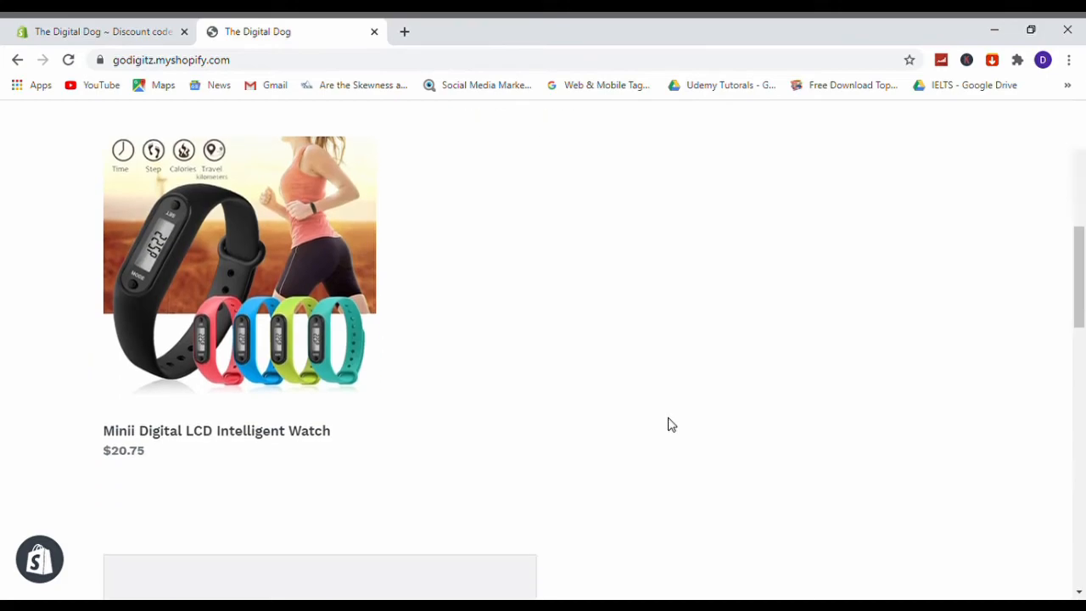
scroll(582, 424, up, 3)
scroll(582, 424, down, 4)
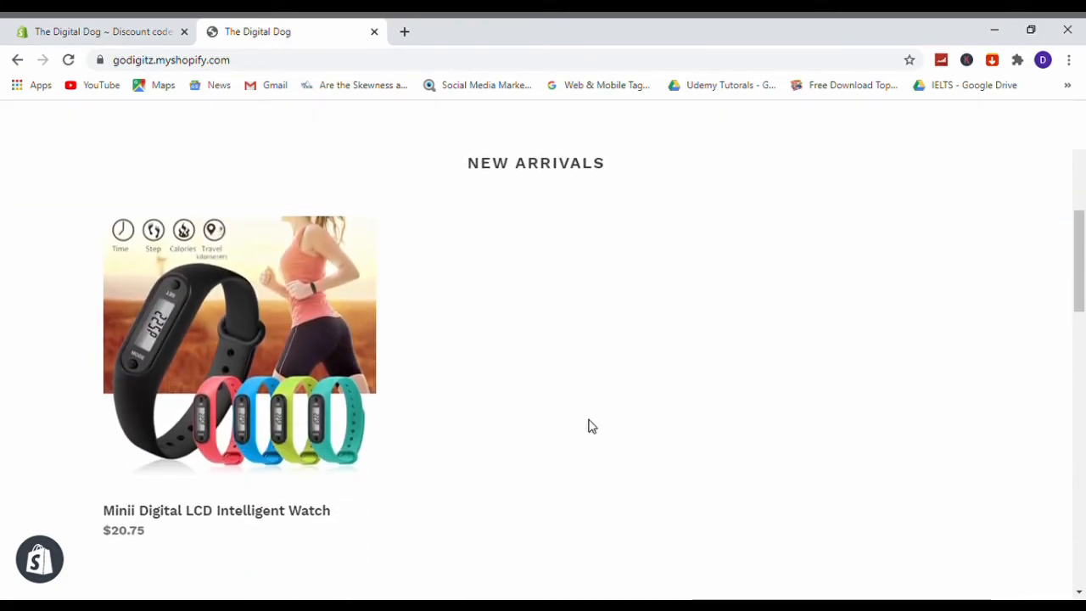
scroll(598, 308, up, 1)
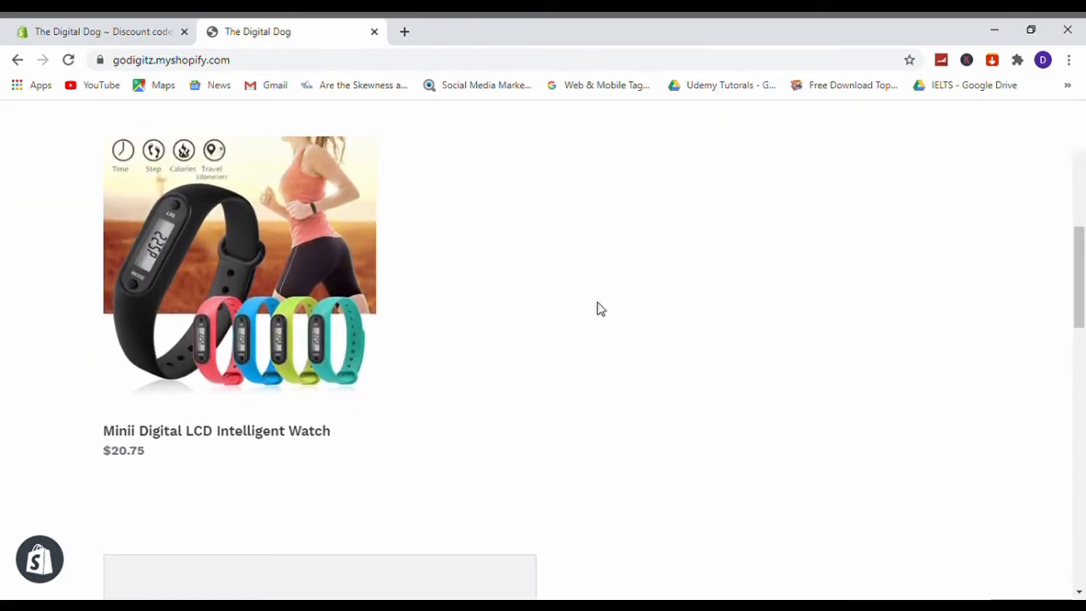
scroll(509, 399, down, 2)
scroll(444, 361, up, 2)
scroll(517, 334, up, 3)
scroll(629, 344, down, 2)
scroll(630, 344, down, 3)
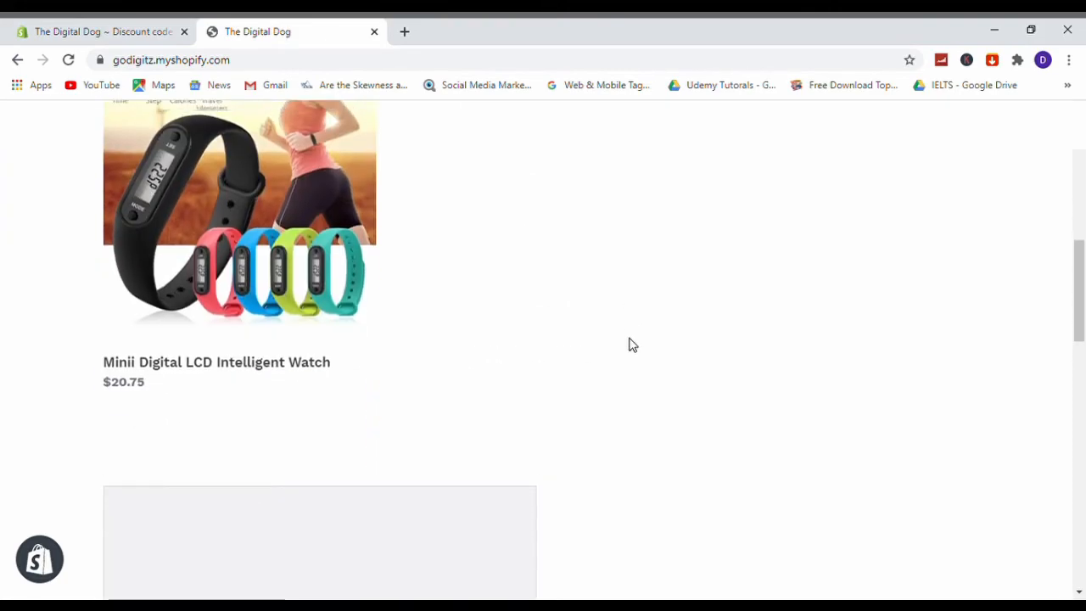
scroll(240, 359, up, 1)
click(238, 358)
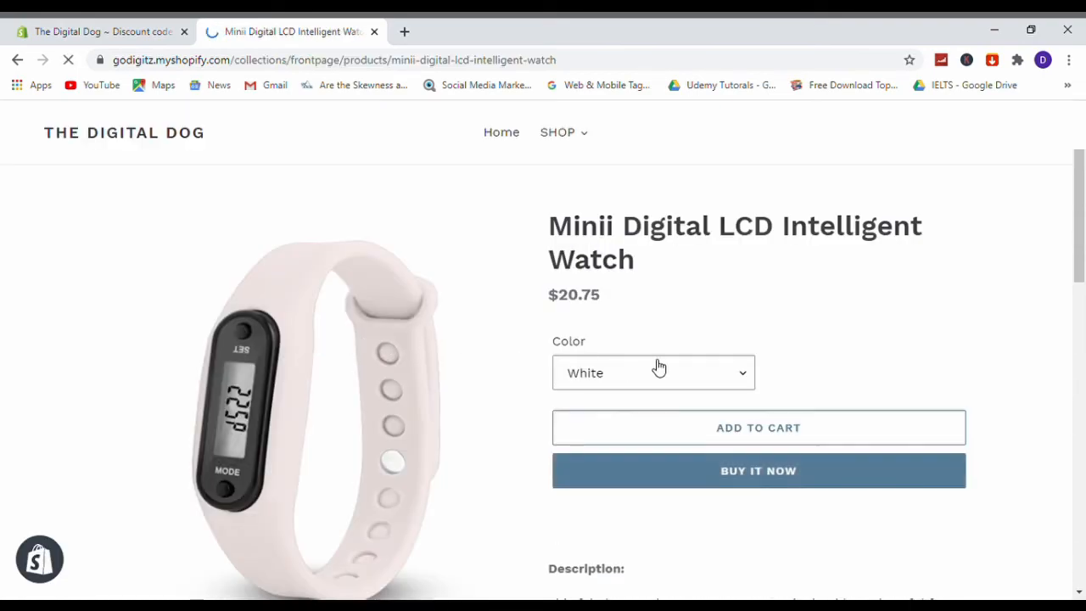
scroll(766, 430, down, 1)
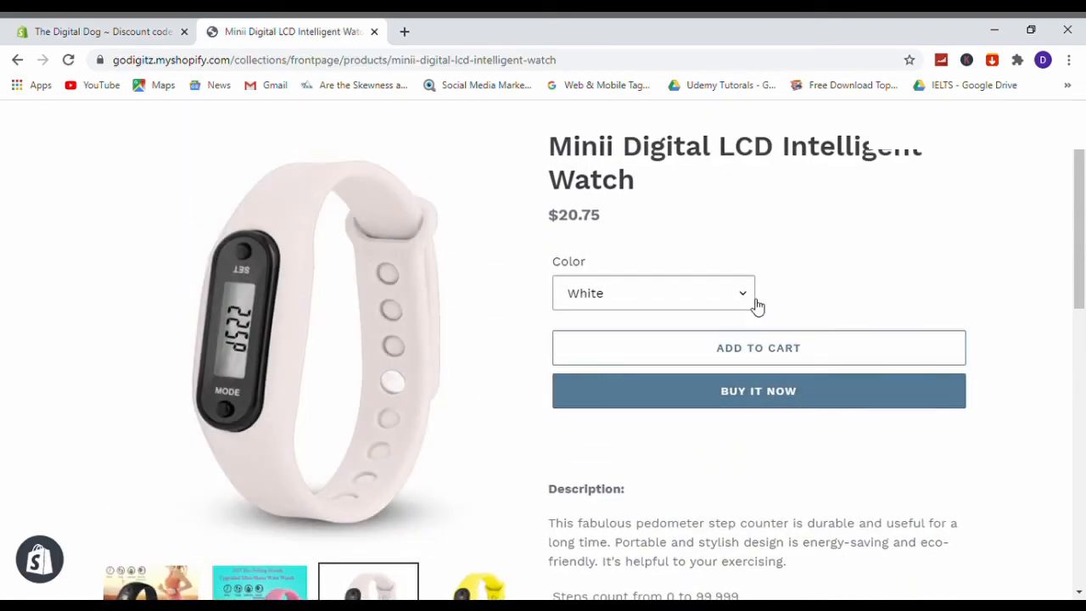
Buy the white Minii Digital LCD Intelligent Watch directly and apply the discount code DECEMBER10 to the order at checkout
click(805, 411)
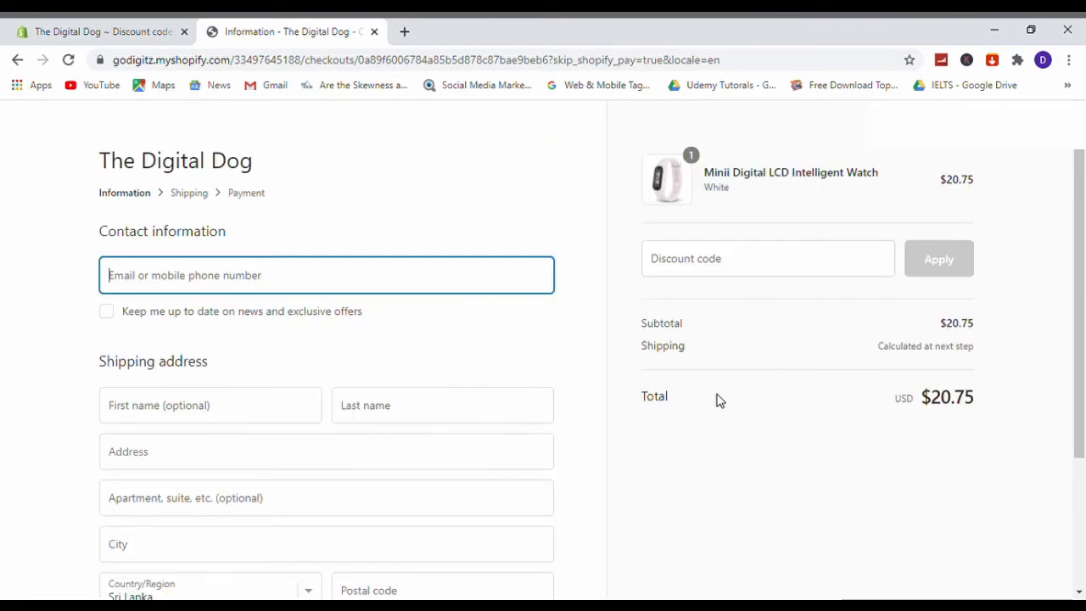
click(710, 265)
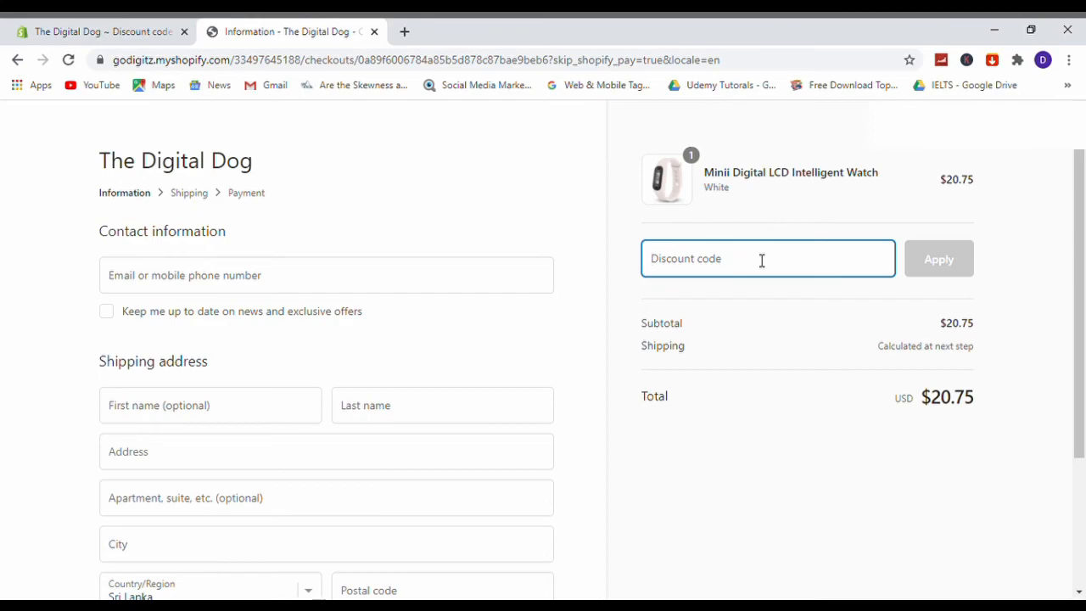
text(DECEMBER10)
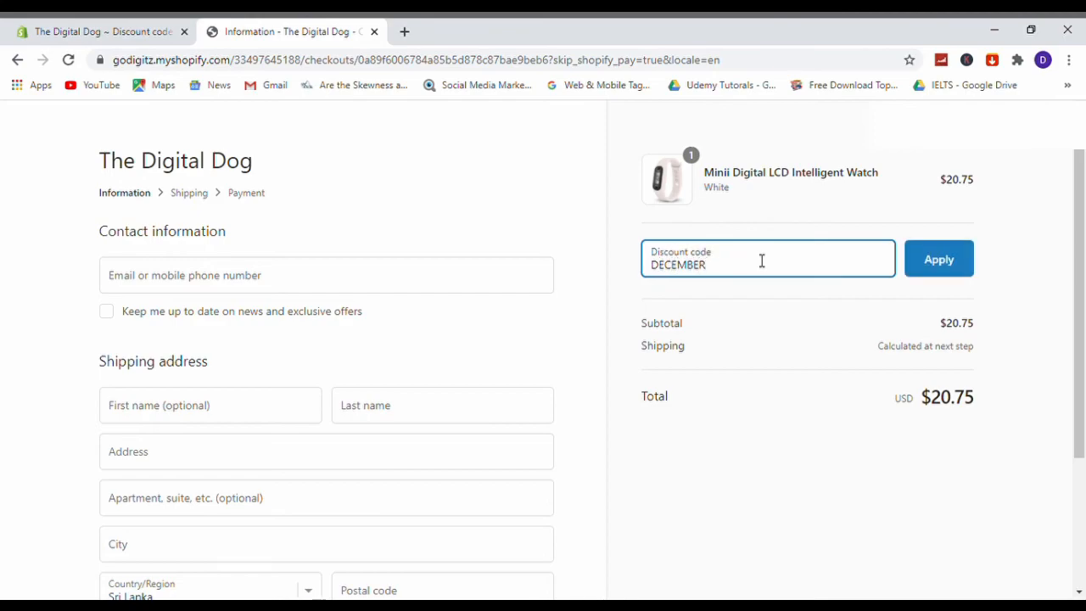
click(952, 260)
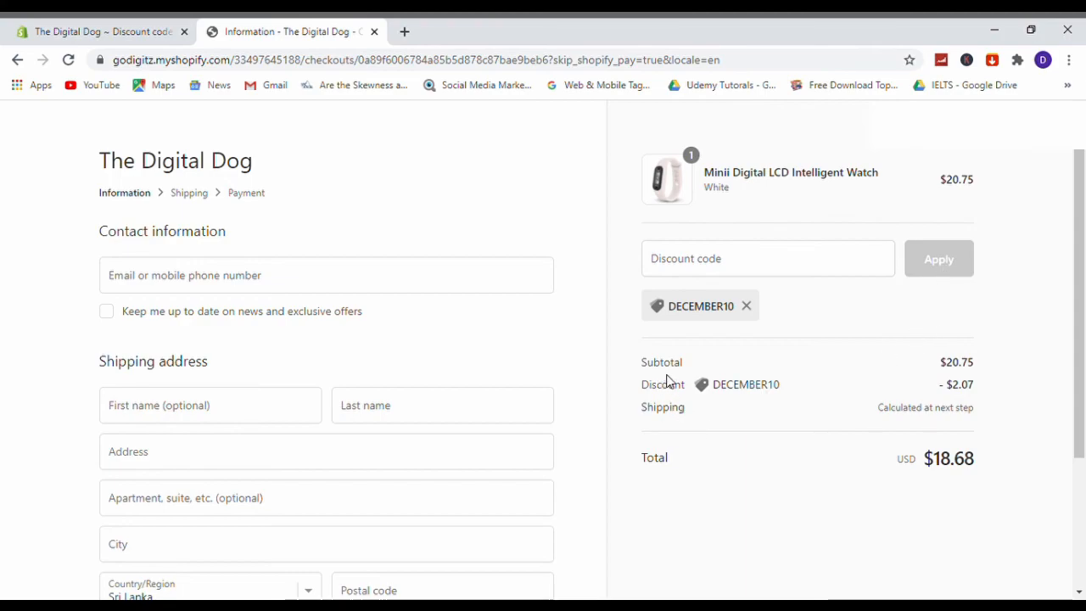
scroll(669, 381, down, 1)
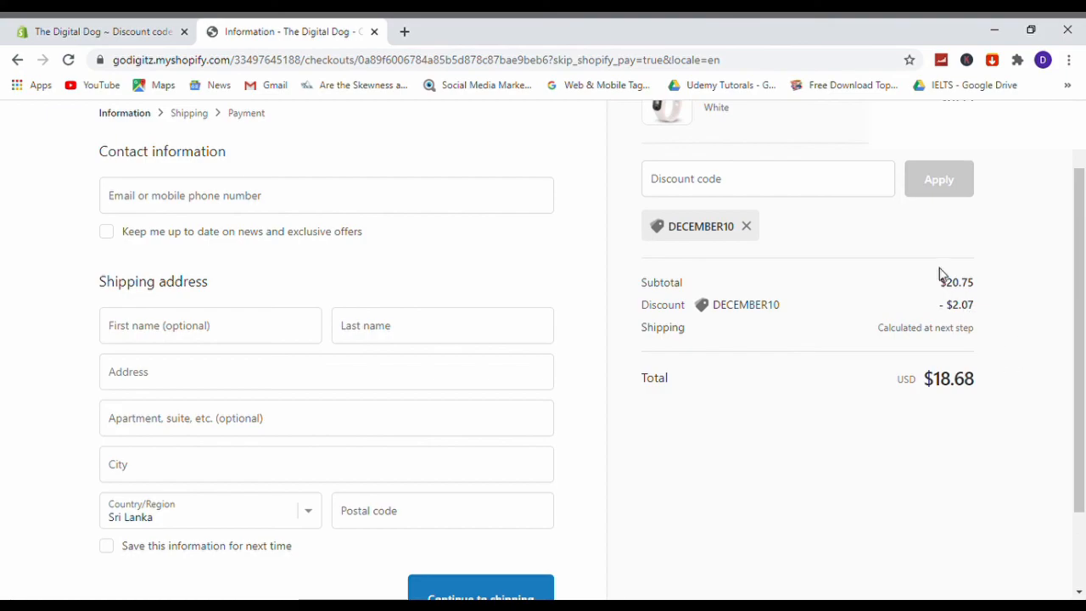
scroll(771, 382, down, 1)
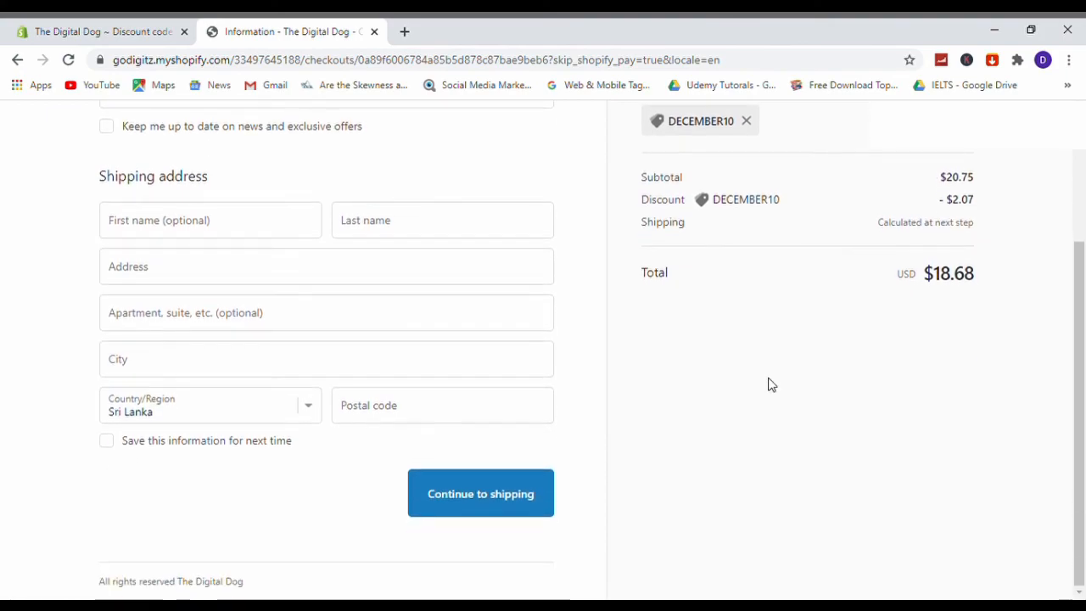
scroll(770, 383, up, 1)
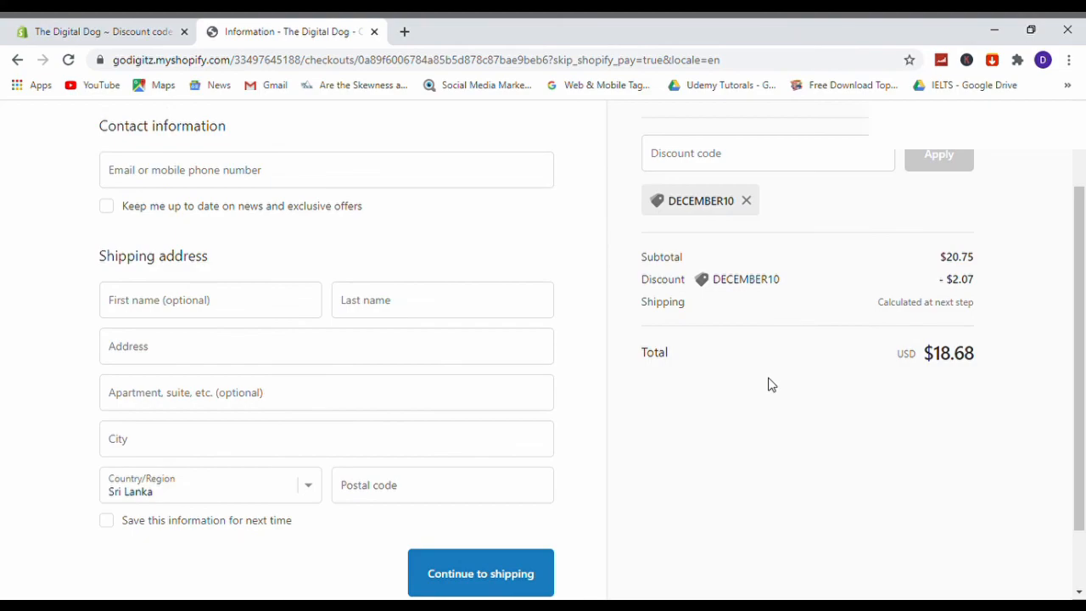